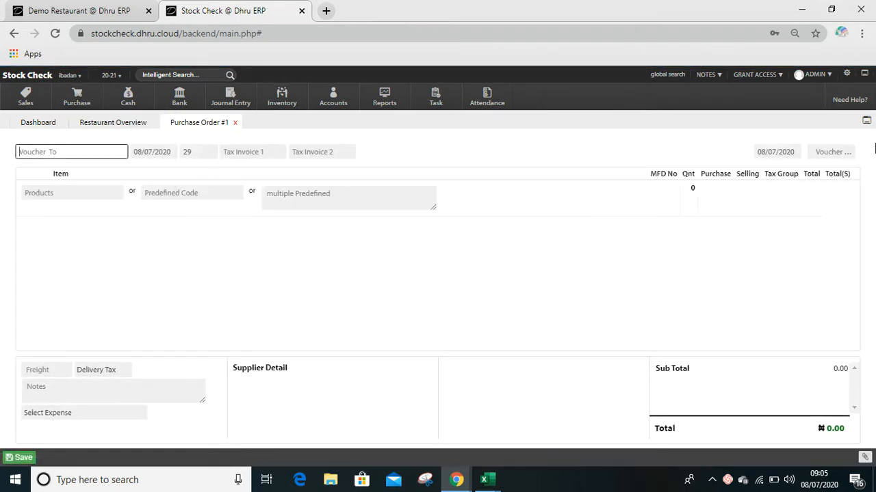
- Load the purchase order with voucher number 4 and view its print preview
click(840, 153)
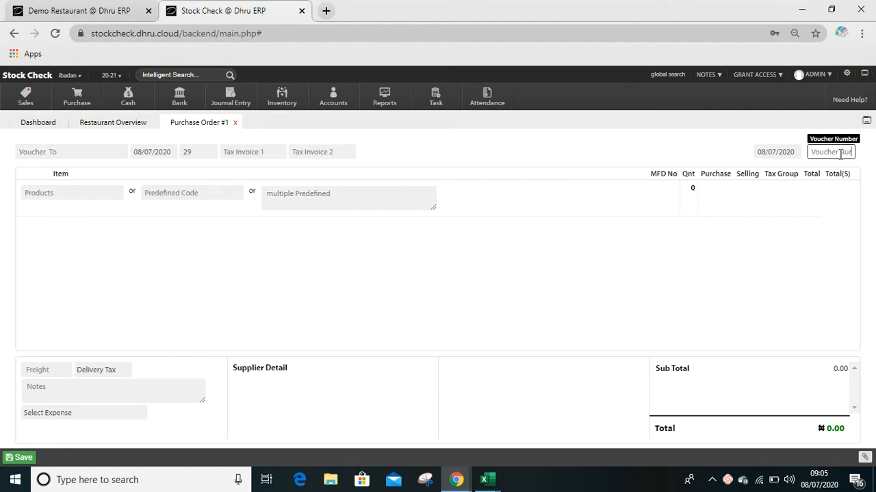
text(4)
key(Return)
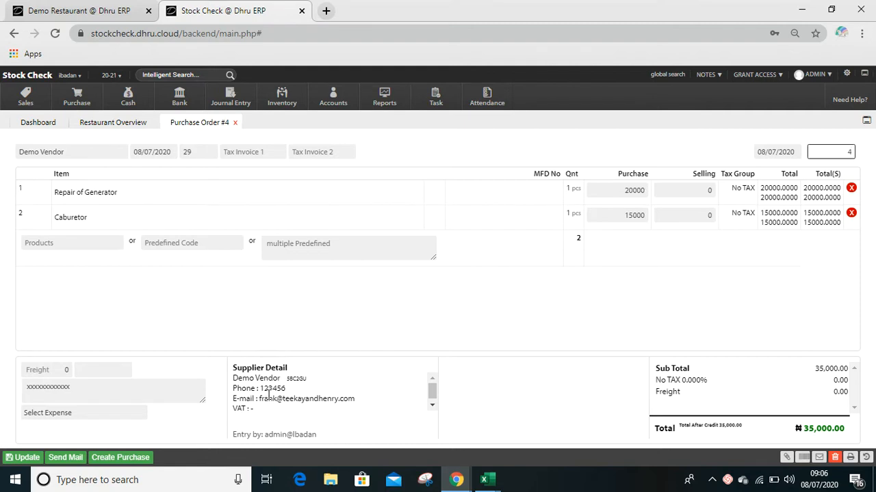
click(852, 459)
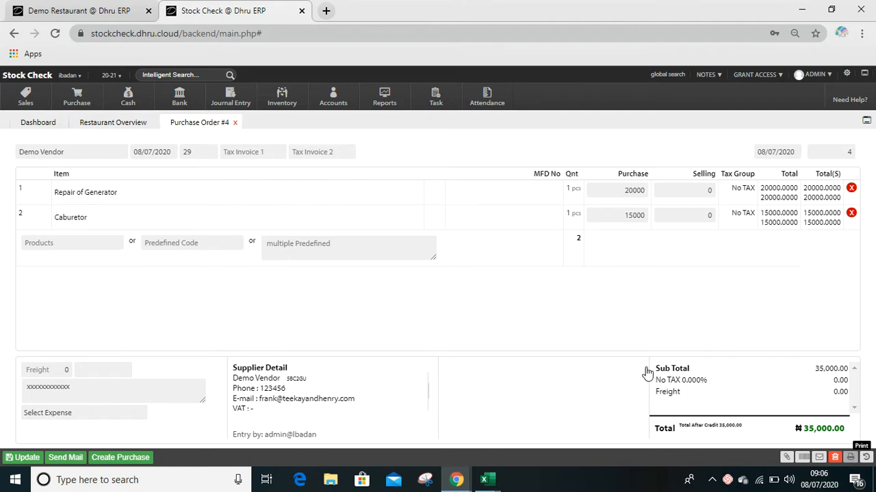
click(850, 458)
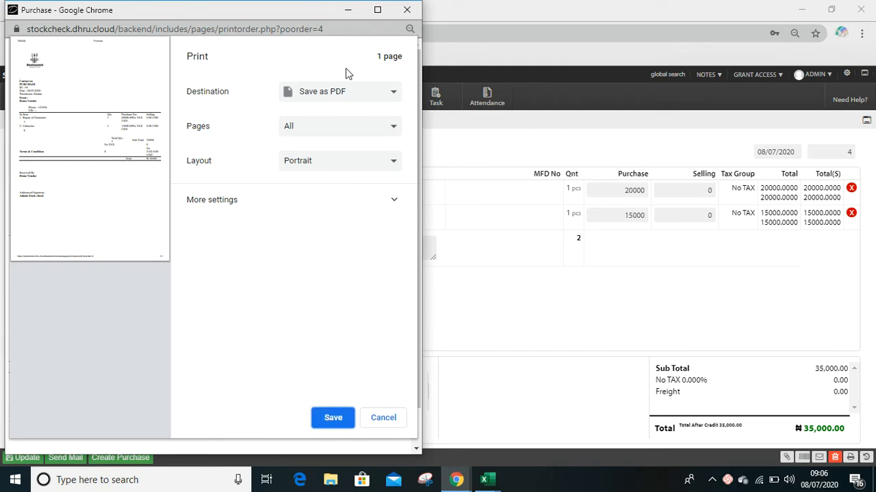
click(347, 11)
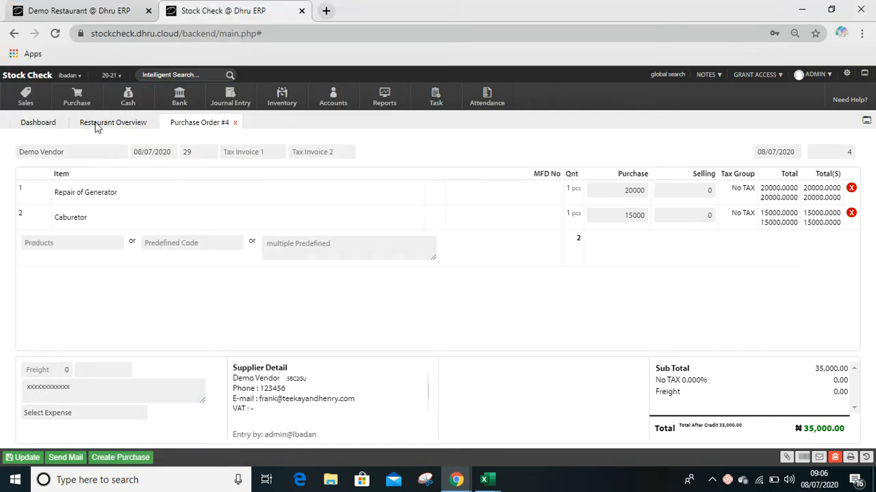
click(77, 102)
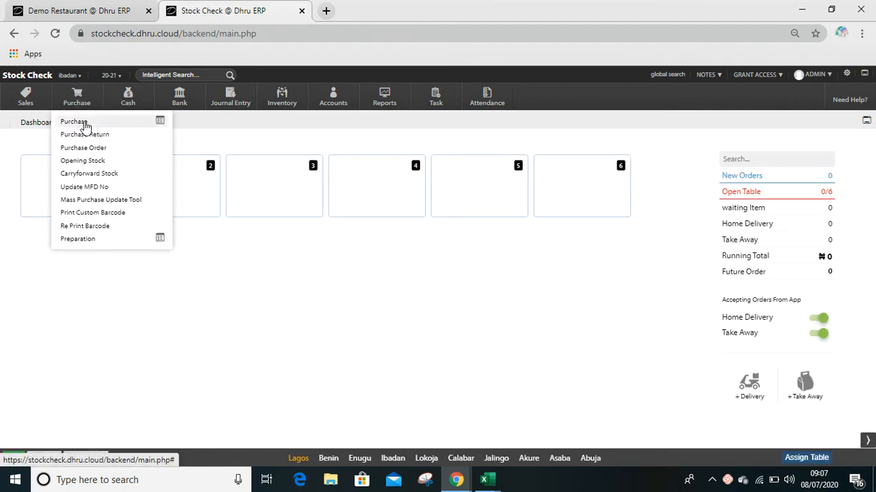
click(83, 123)
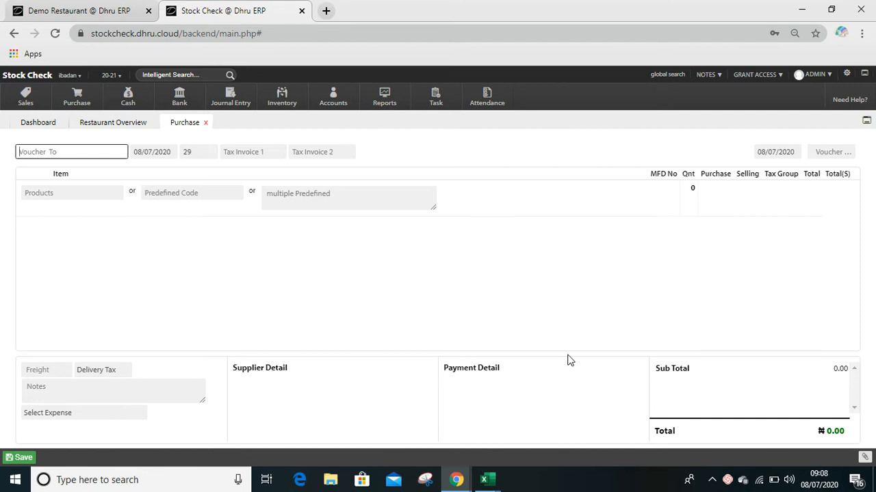
click(206, 123)
- Open the purchase order form and load the order with voucher number 4
mouse_move(128, 101)
mouse_move(77, 102)
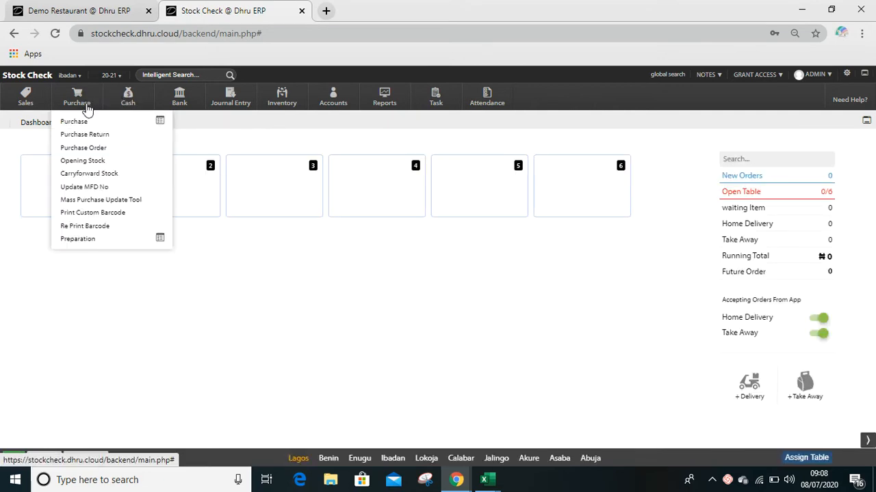
click(86, 149)
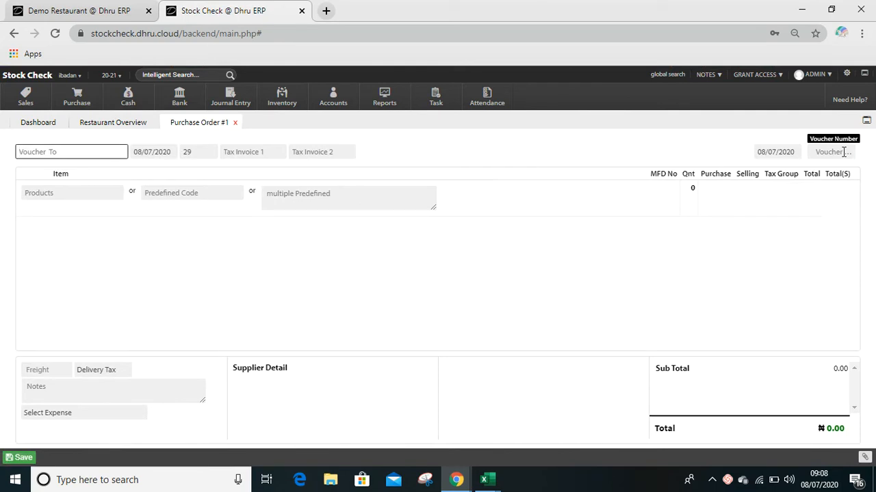
click(844, 152)
text(4)
key(Return)
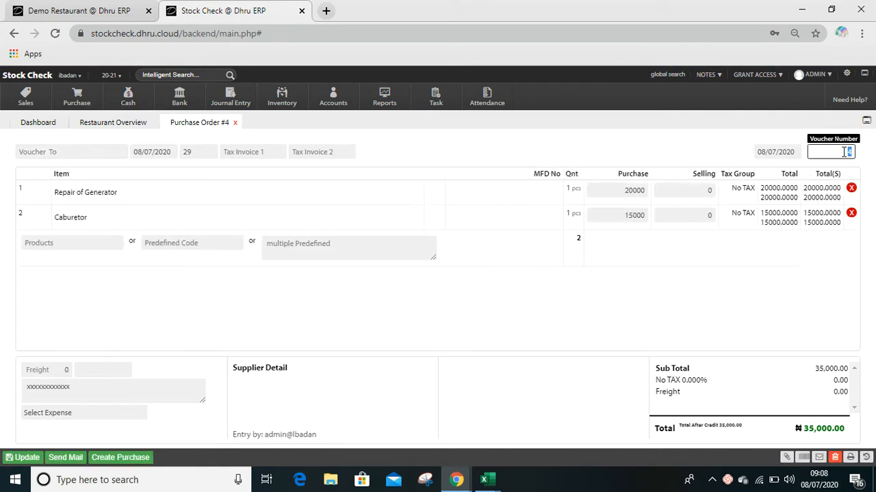
- Load the purchase order with voucher number 3 and create a purchase from it
text(3)
key(Return)
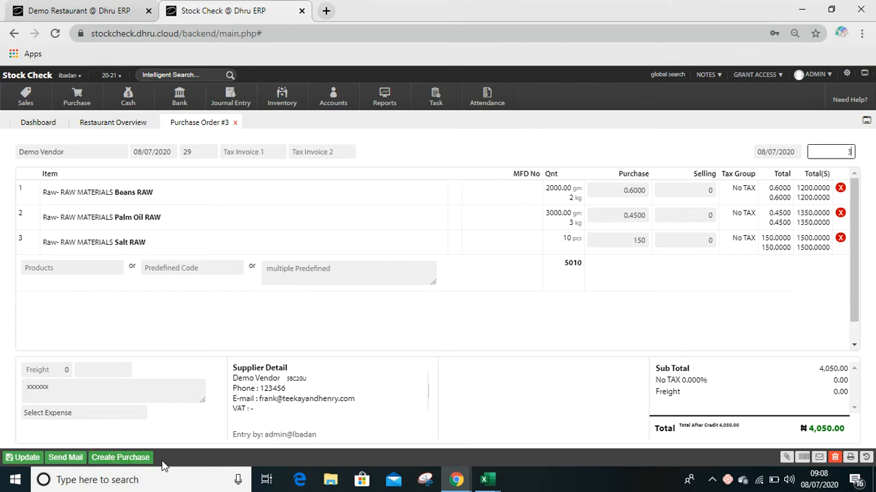
click(136, 460)
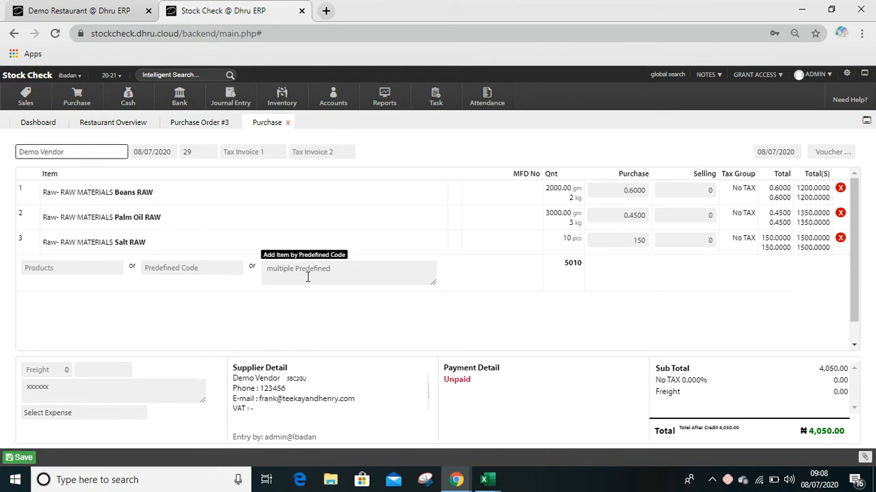
click(197, 125)
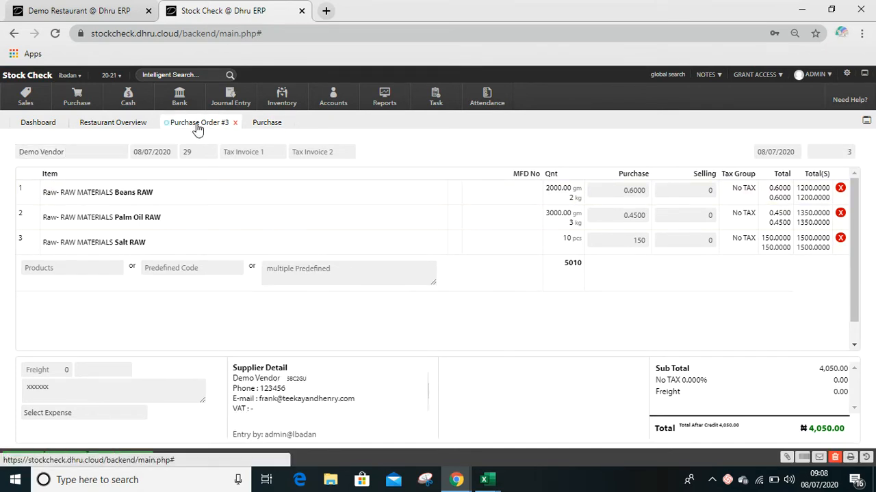
click(262, 128)
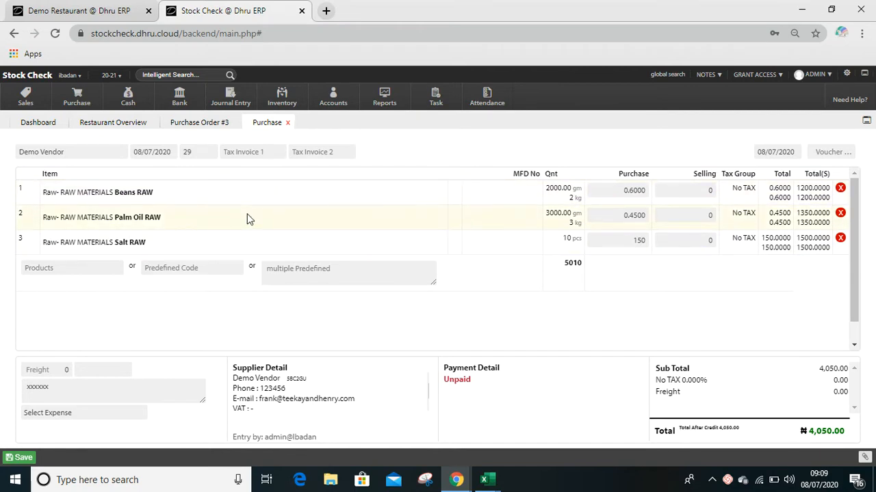
click(95, 396)
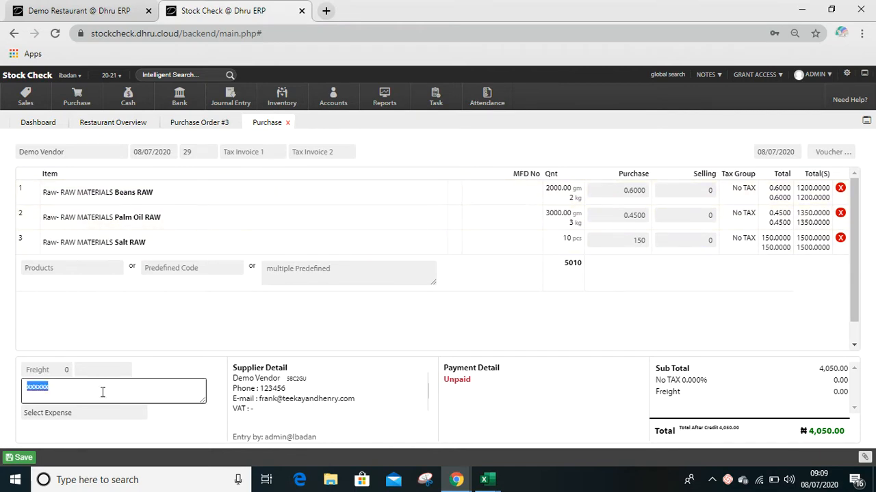
click(136, 377)
click(135, 383)
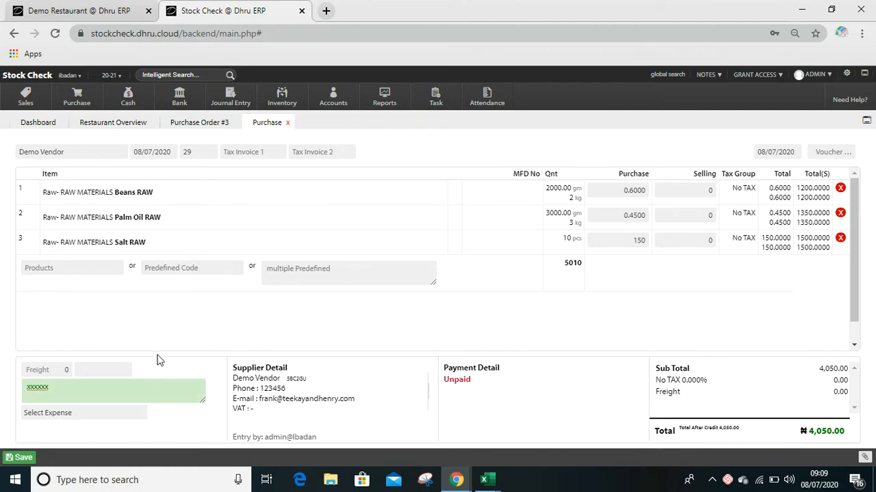
click(152, 328)
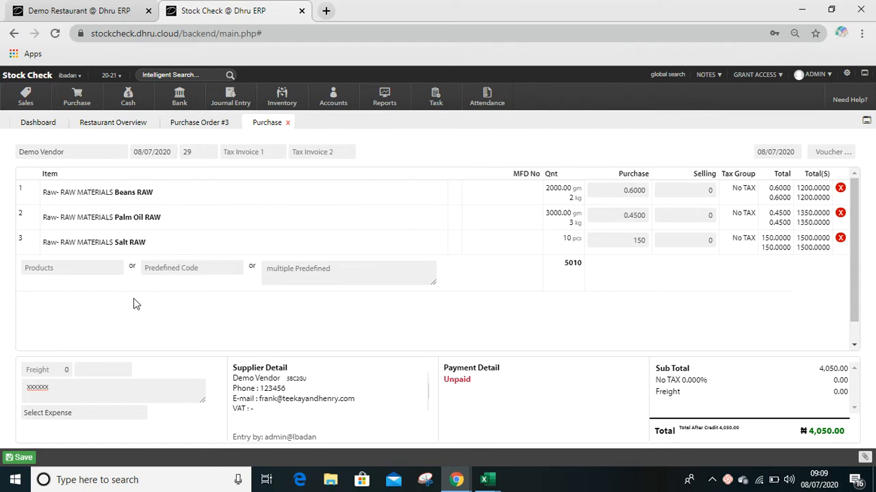
- Browse the expense accounts offered for the purchase and return the choice to Select Expense
click(59, 414)
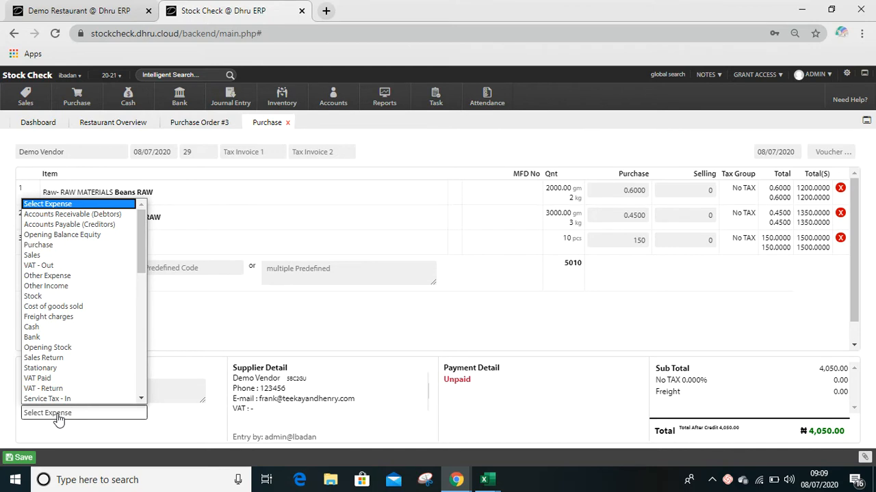
key(p)
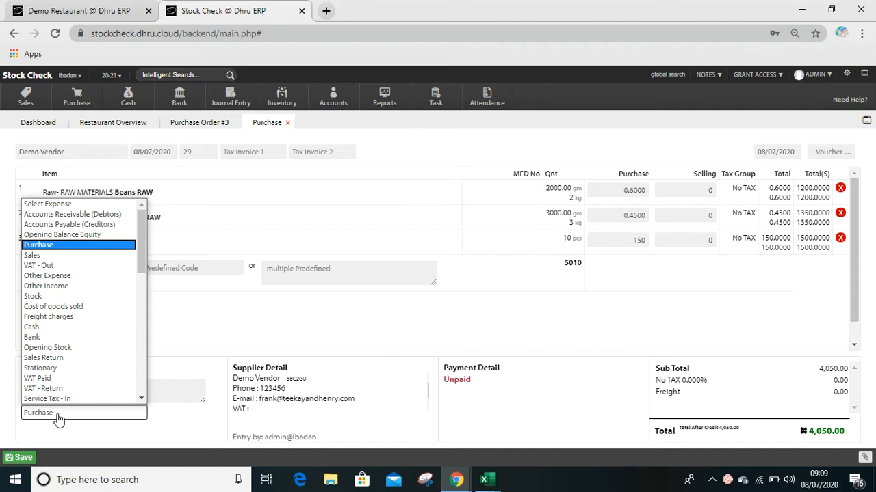
key(Down)
key(Down)
key(Down)
key(Down)
key(Down)
key(Down)
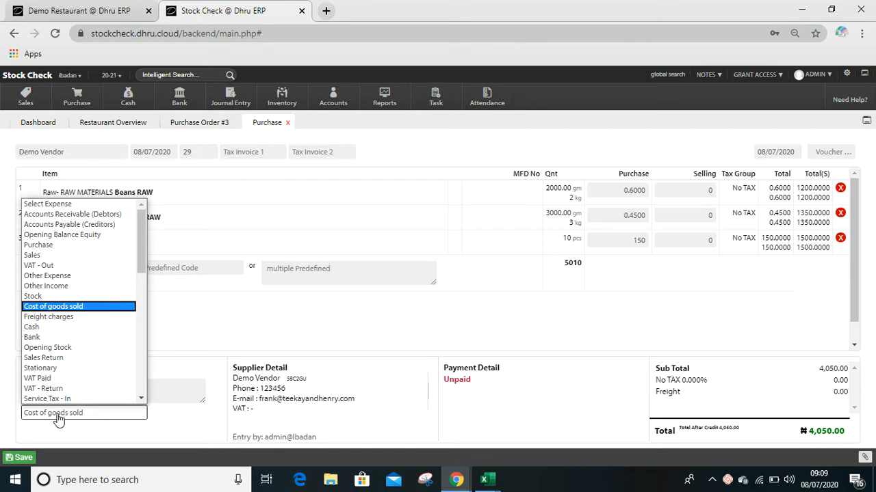
key(Down)
key(Down)
key(Down)
key(Down)
key(Down)
key(Down)
key(Down)
key(Down)
key(Down)
key(Down)
key(Down)
key(Down)
key(Down)
key(Down)
key(Down)
key(Down)
key(Down)
key(Down)
key(Down)
key(Down)
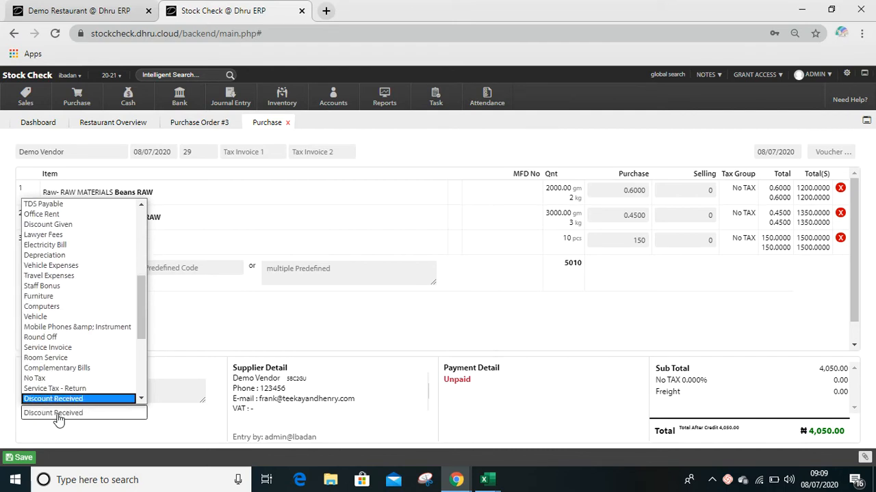
key(Down)
key(Down)
key(Down)
key(Down)
key(Down)
key(Down)
key(Down)
key(Down)
key(Down)
key(Down)
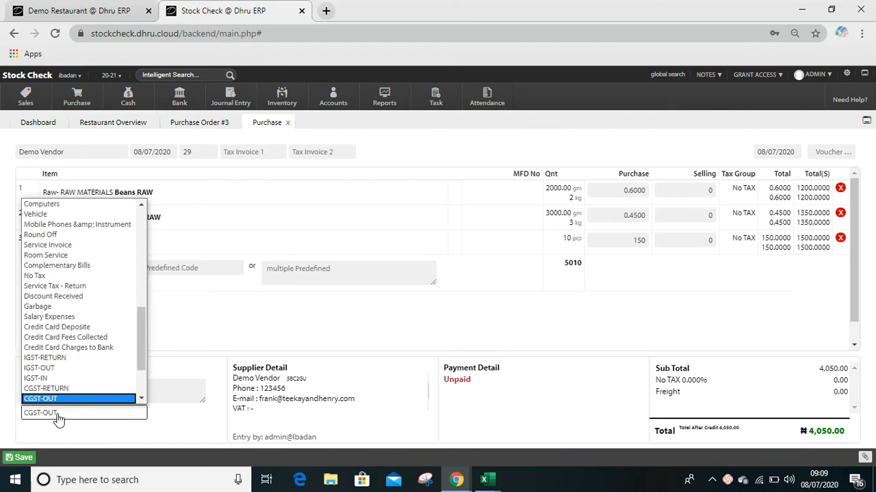
click(226, 322)
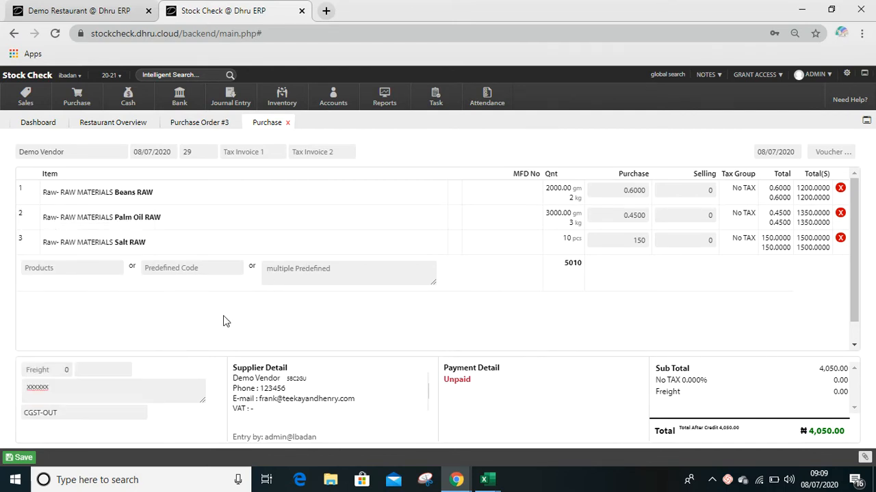
click(99, 420)
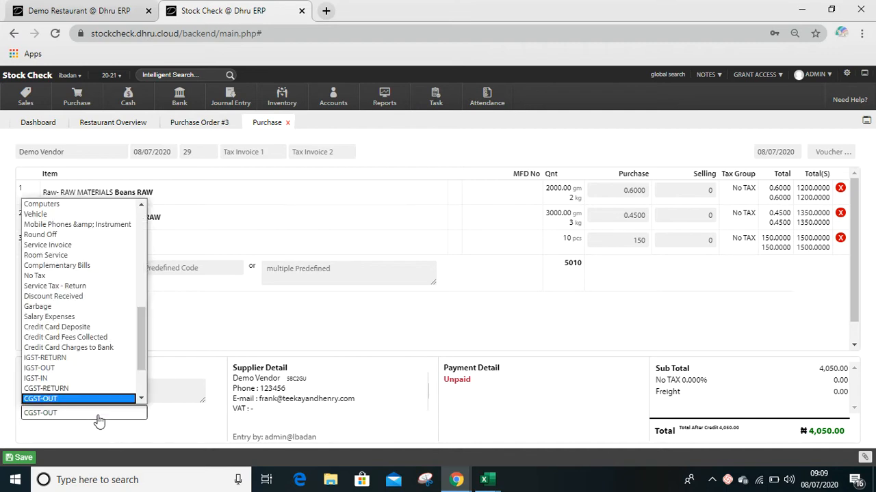
key(Down)
key(Down)
key(s)
key(s)
key(s)
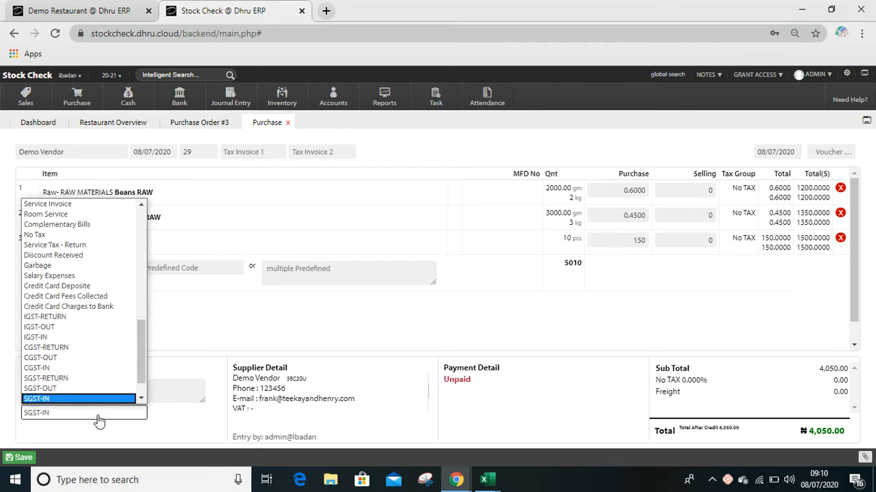
key(Up)
key(Up)
key(Up)
key(Up)
key(Up)
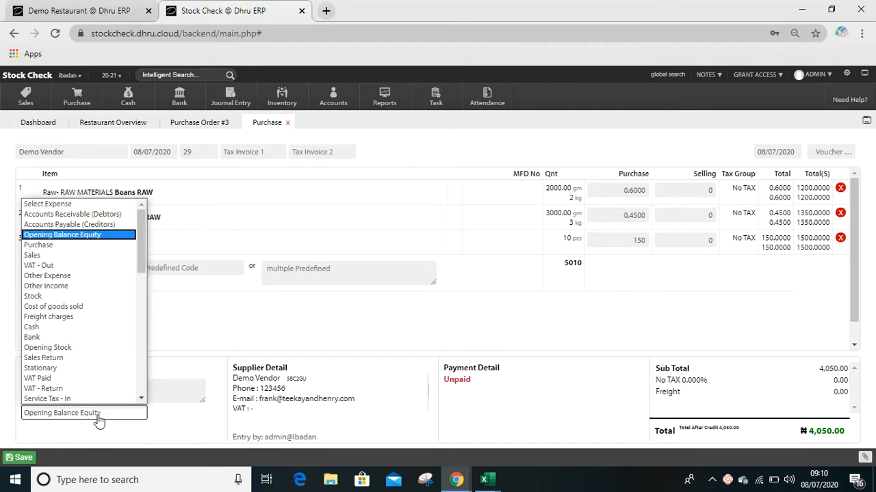
key(Return)
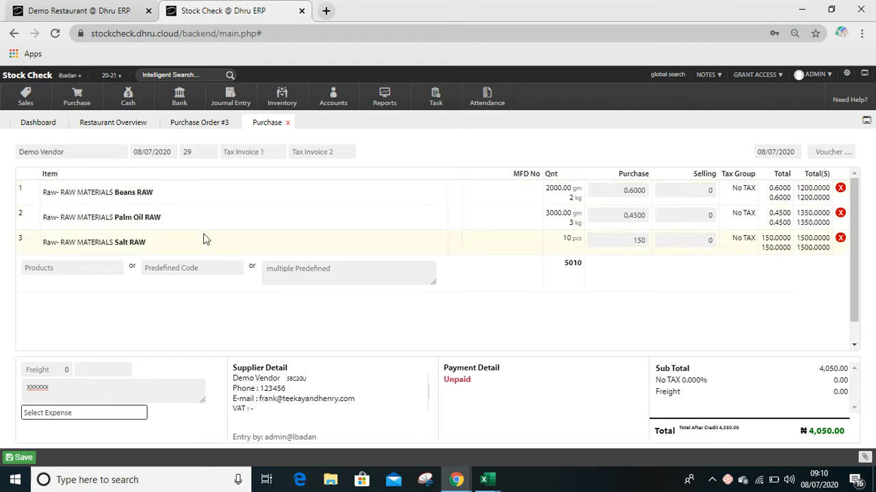
- Set the ledger account of the Beans RAW item to Purchase
click(173, 202)
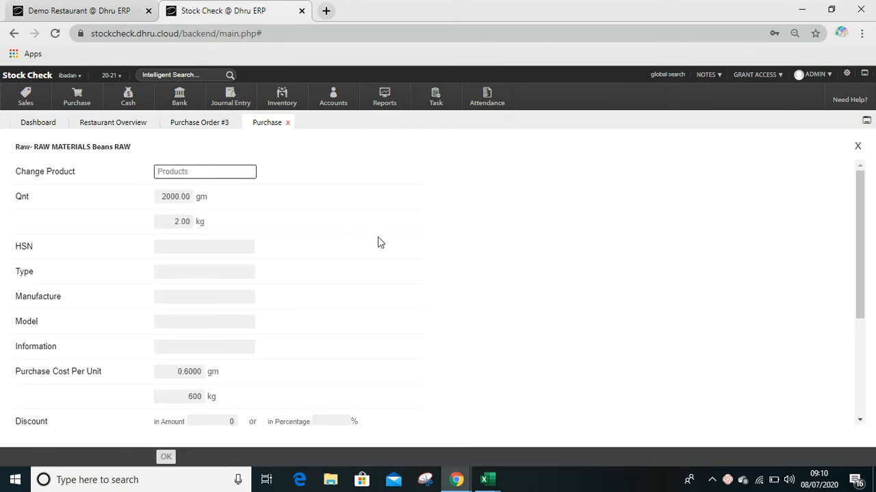
scroll(420, 269, down, 3)
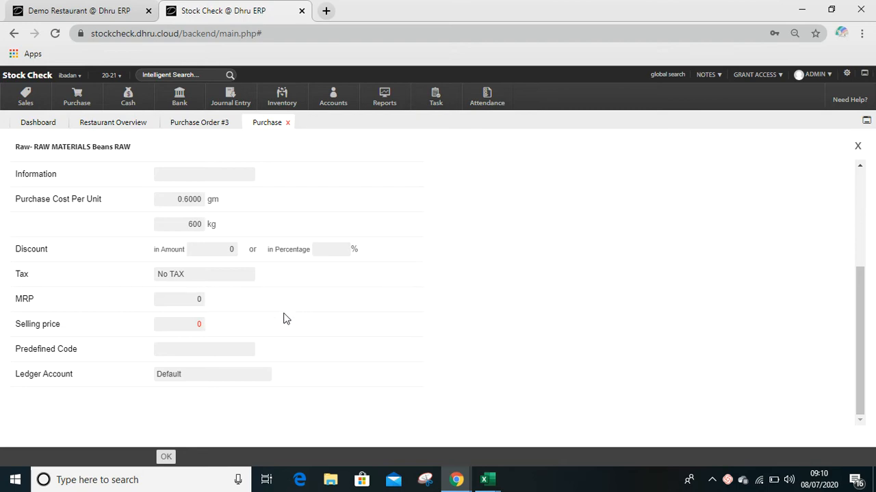
click(214, 377)
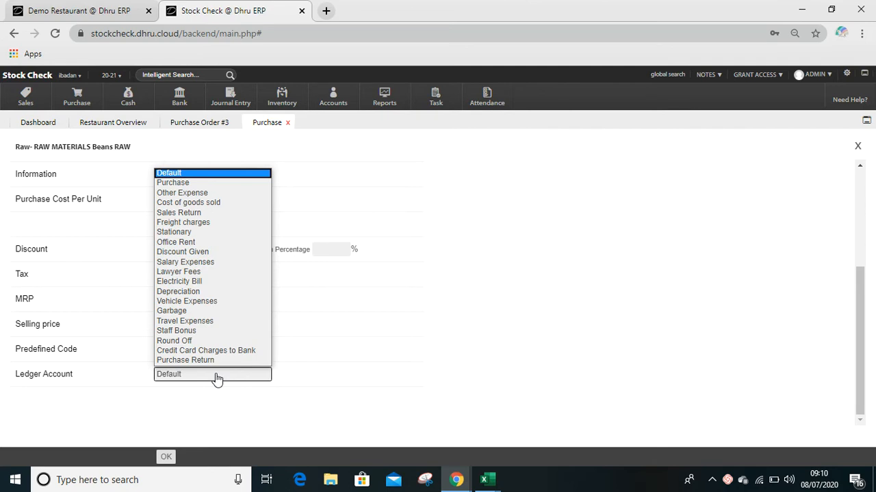
key(Down)
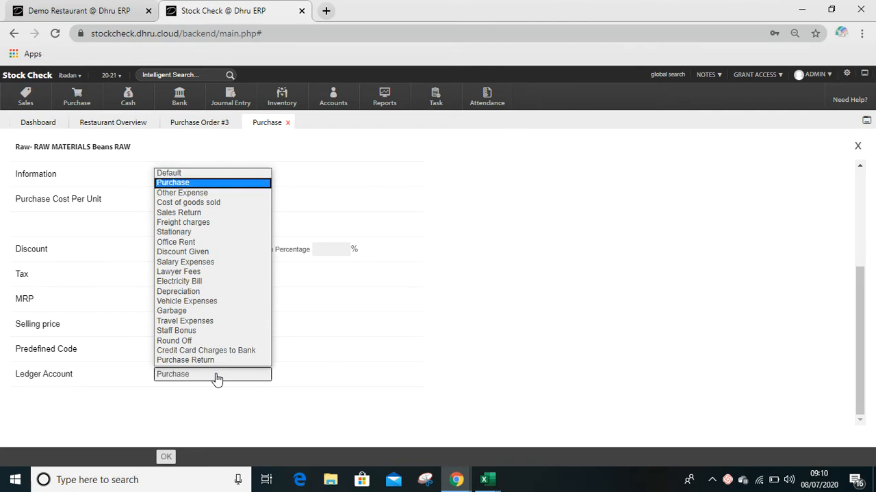
key(Return)
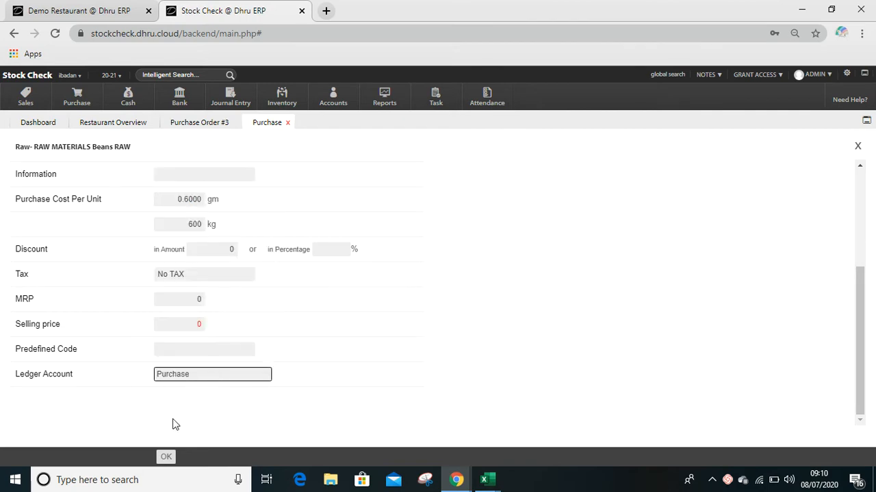
click(166, 457)
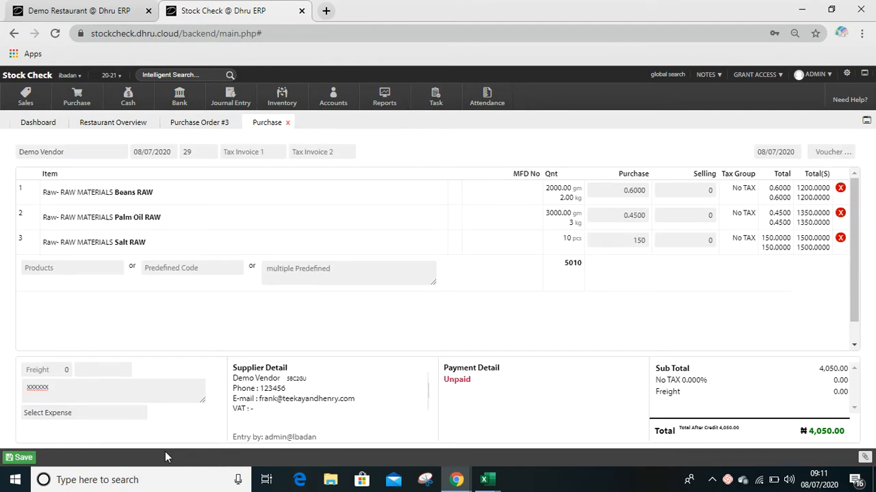
- Set the ledger account of the Palm Oil RAW item to Purchase
click(170, 227)
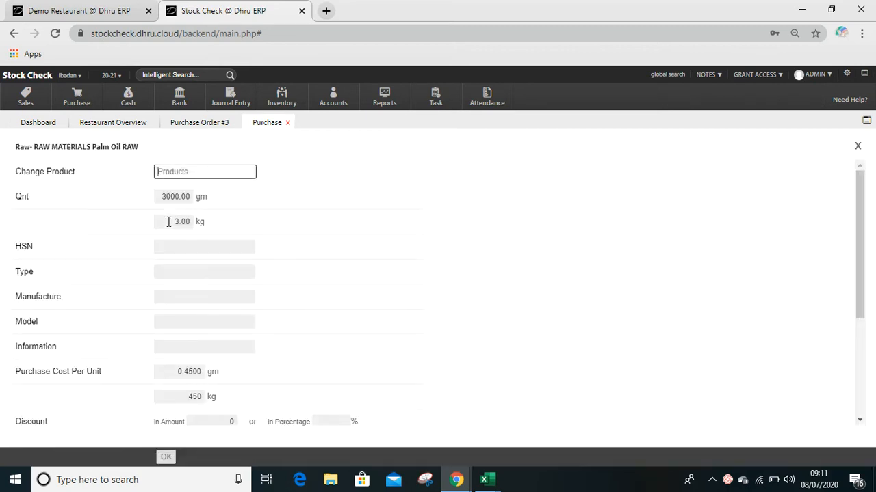
scroll(394, 311, down, 3)
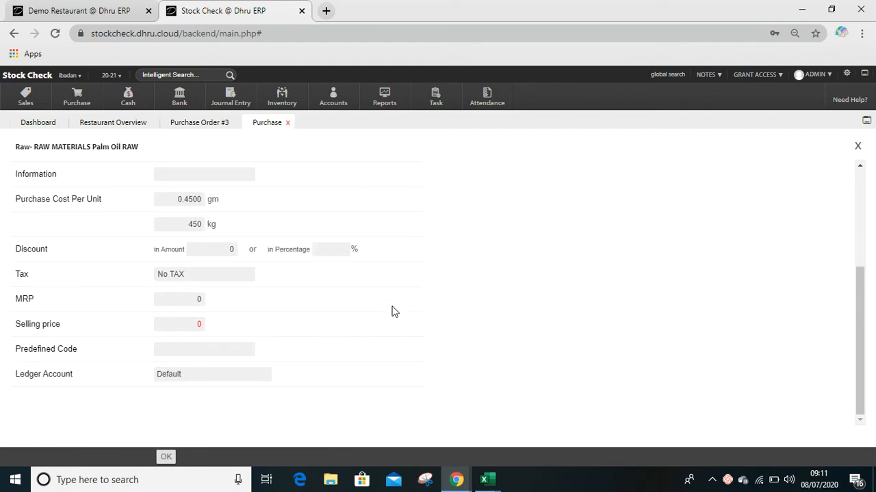
click(175, 379)
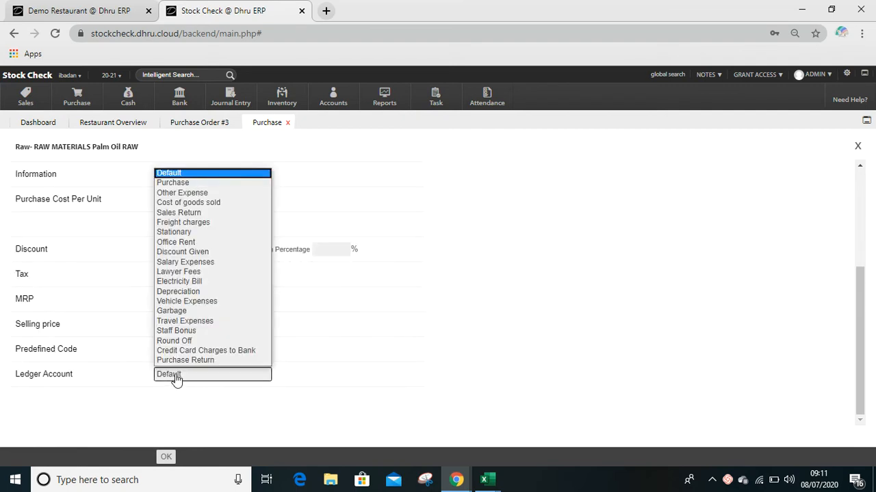
click(182, 186)
click(164, 460)
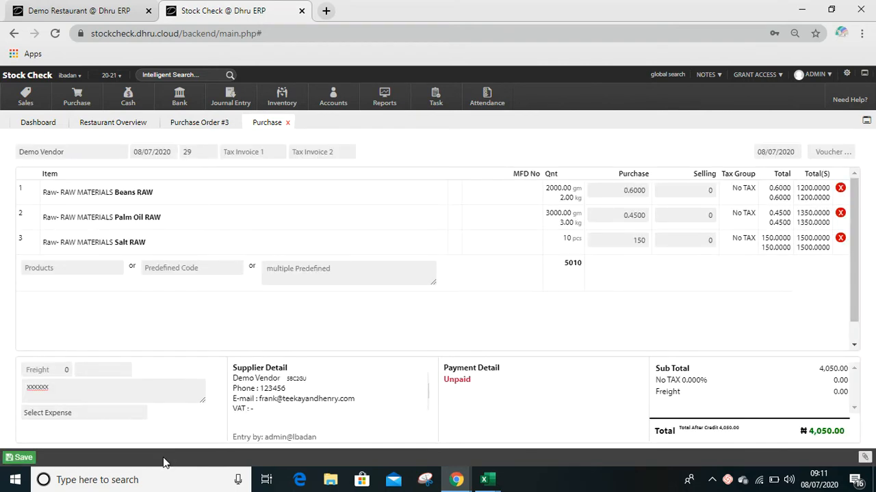
- Set the ledger account of the Salt RAW item to Cost of goods sold
click(99, 243)
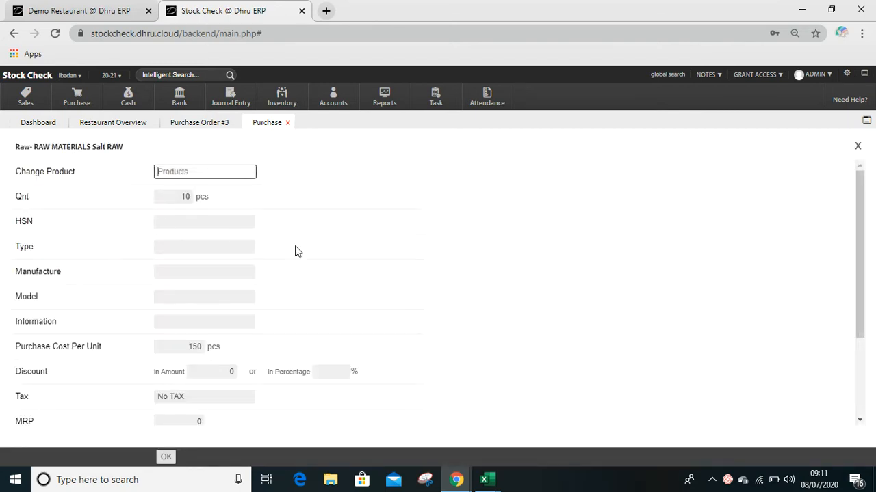
scroll(439, 317, down, 2)
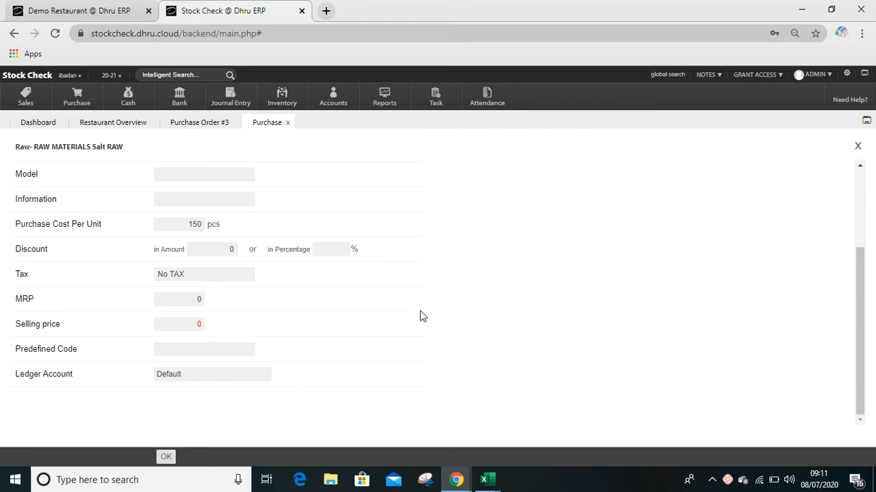
click(219, 375)
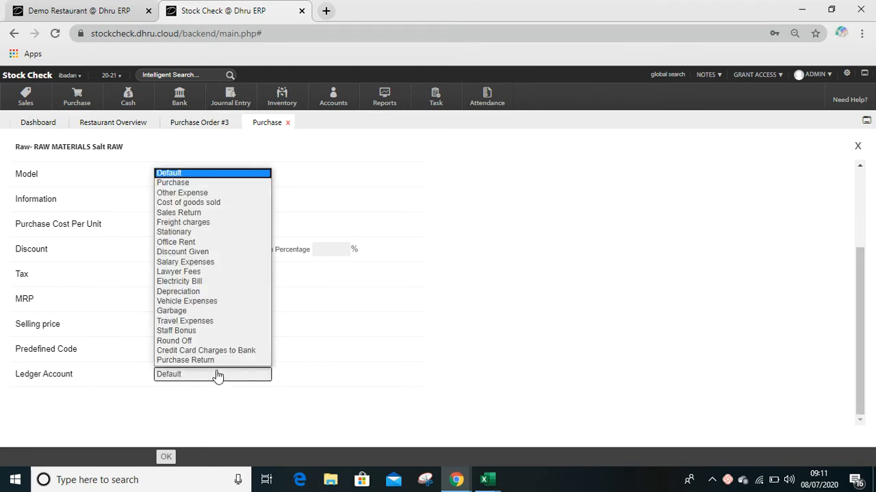
click(222, 203)
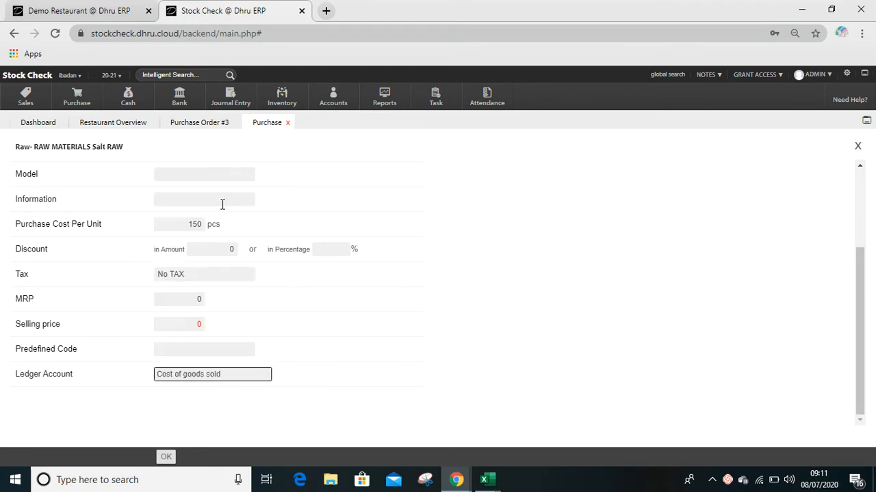
click(167, 457)
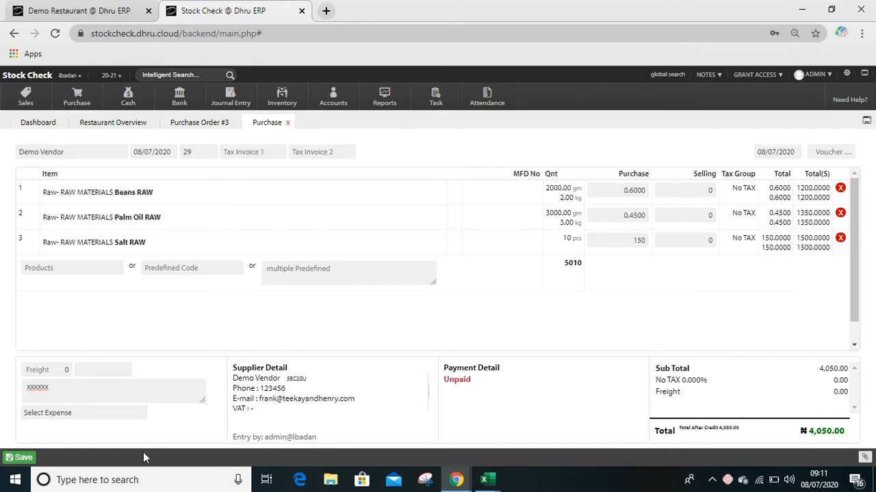
- Leave the purchase's expense account at Select Expense and save the purchase
click(95, 414)
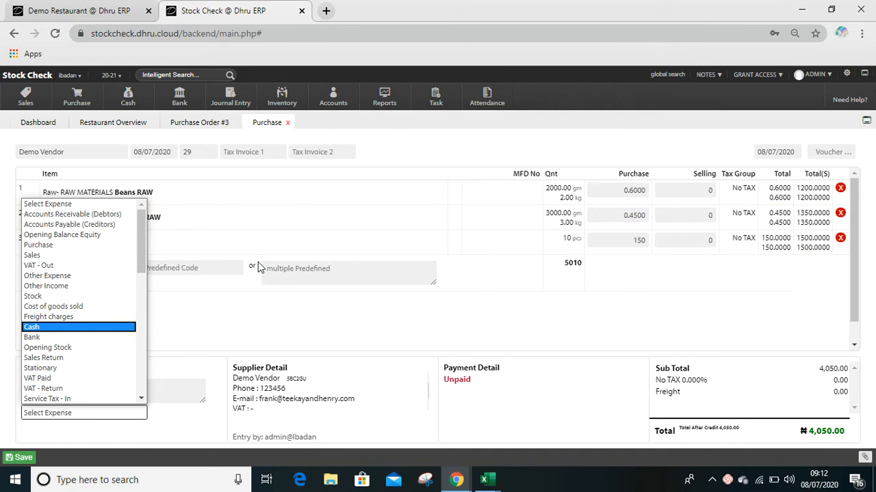
click(96, 205)
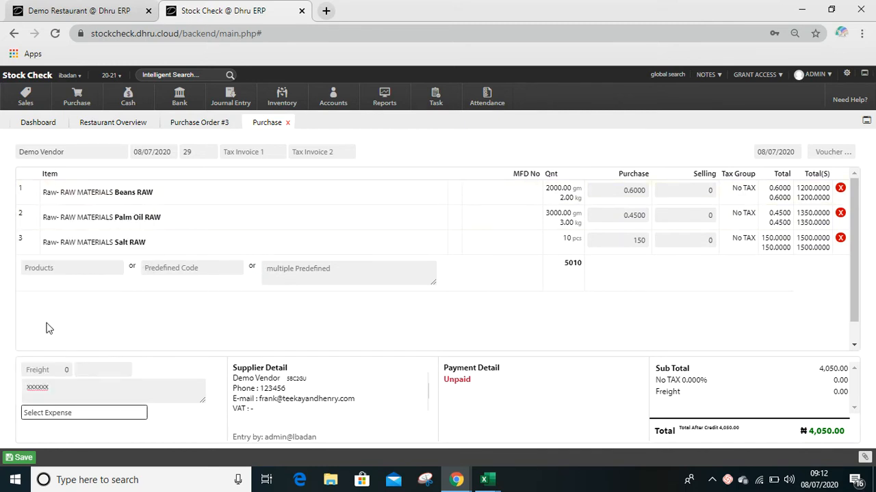
click(25, 457)
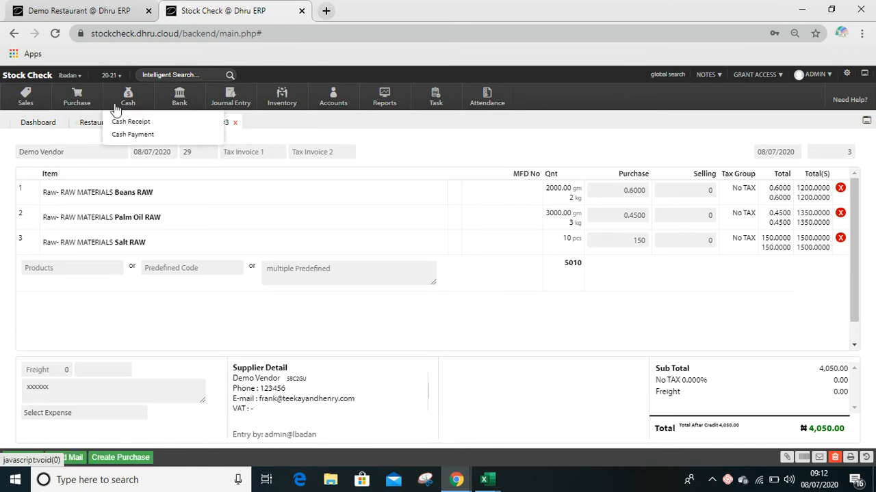
- Open the purchase form and load the purchase with voucher number 13
mouse_move(81, 102)
click(87, 122)
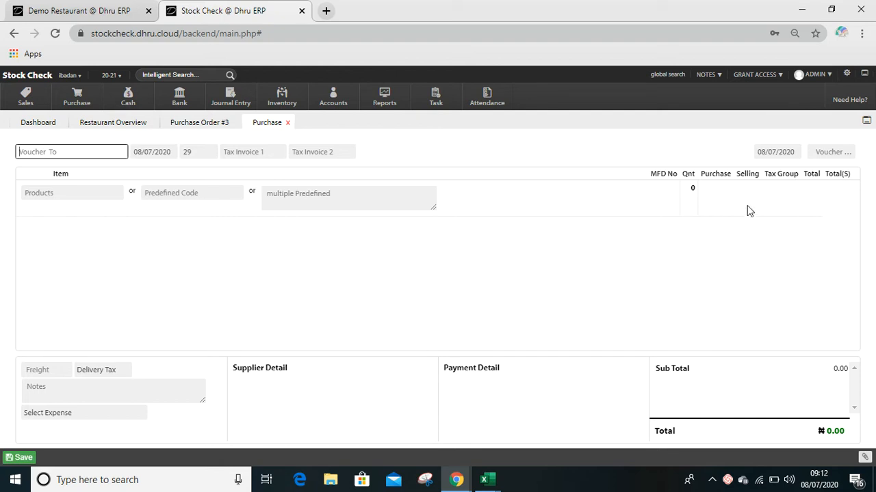
click(829, 149)
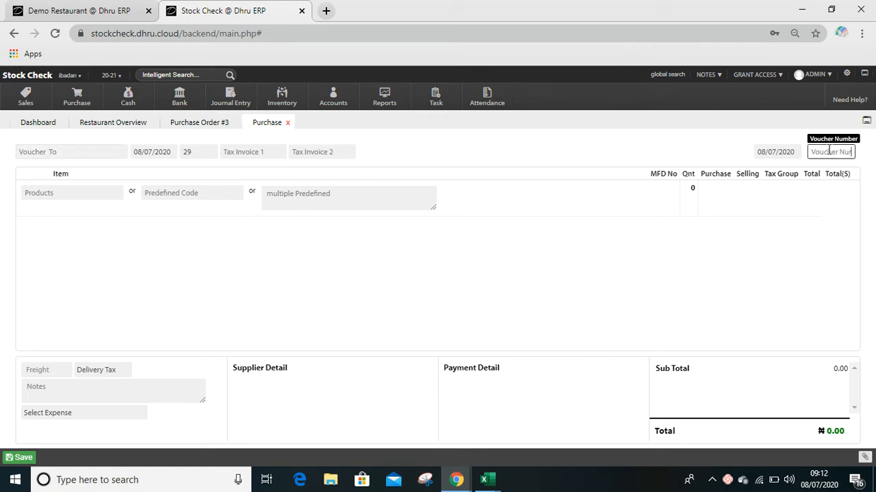
text(13)
key(Return)
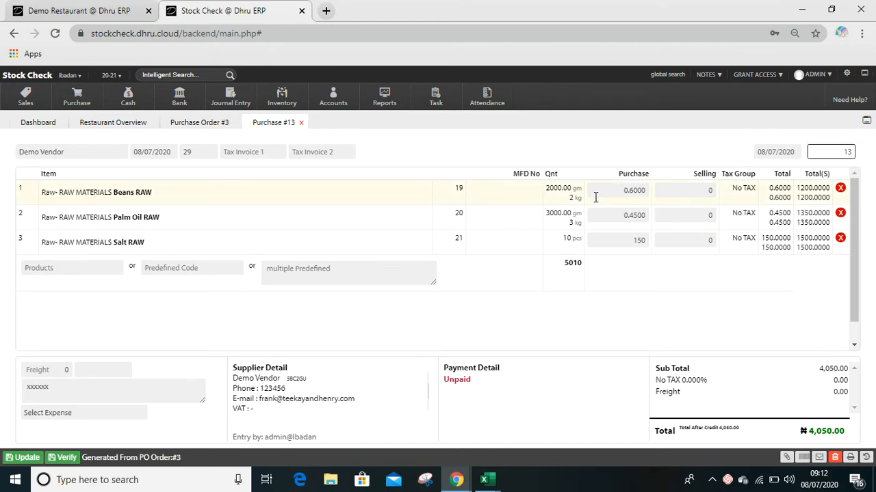
- Check the ledger accounts stored for the Beans RAW and Salt RAW items of the loaded purchase
click(153, 197)
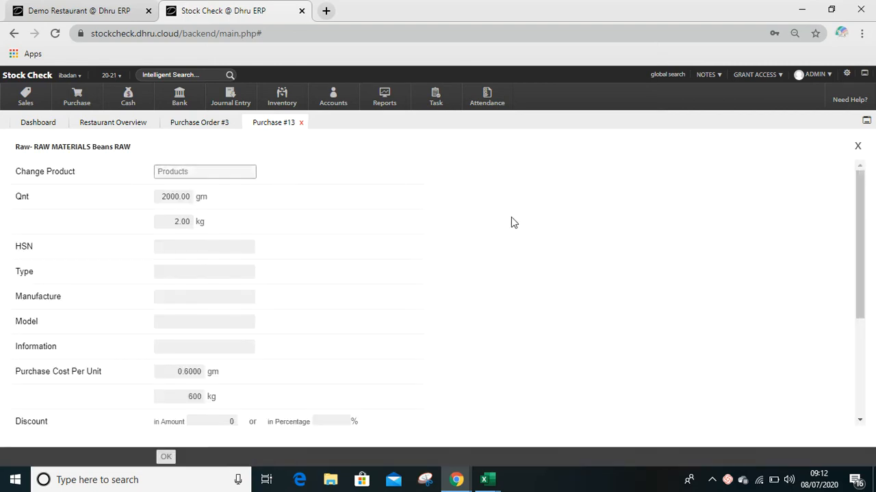
scroll(513, 223, down, 3)
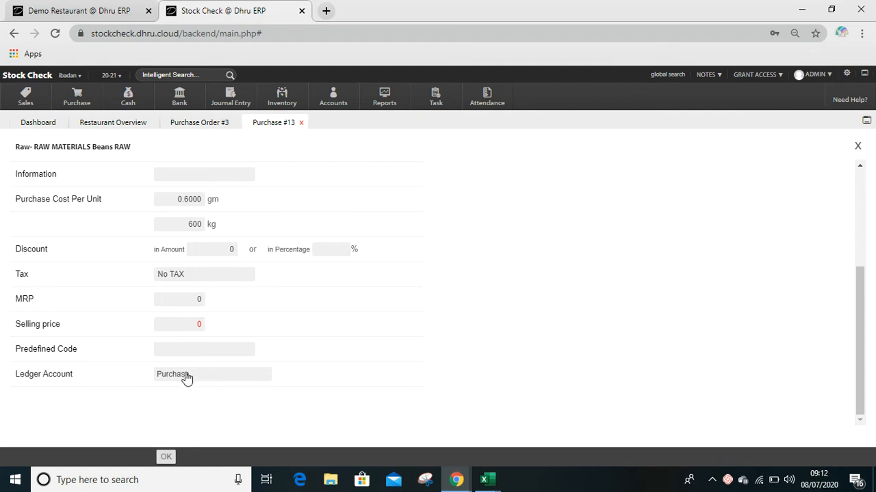
click(859, 147)
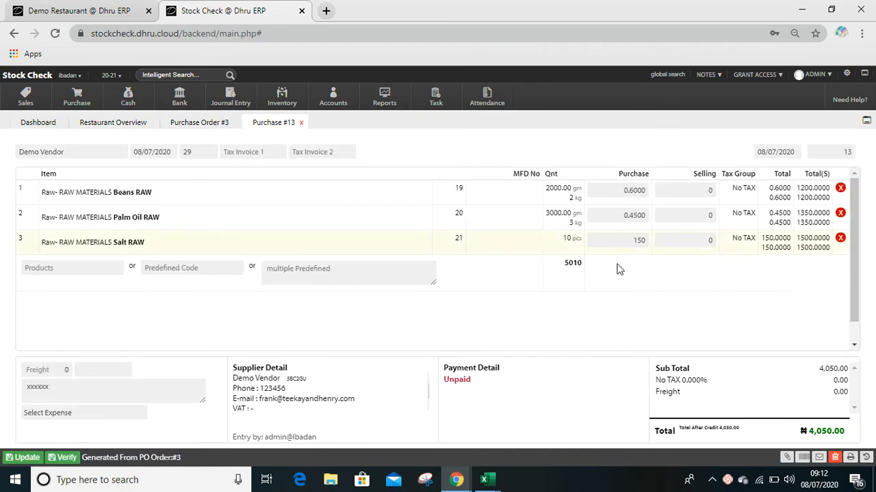
click(115, 248)
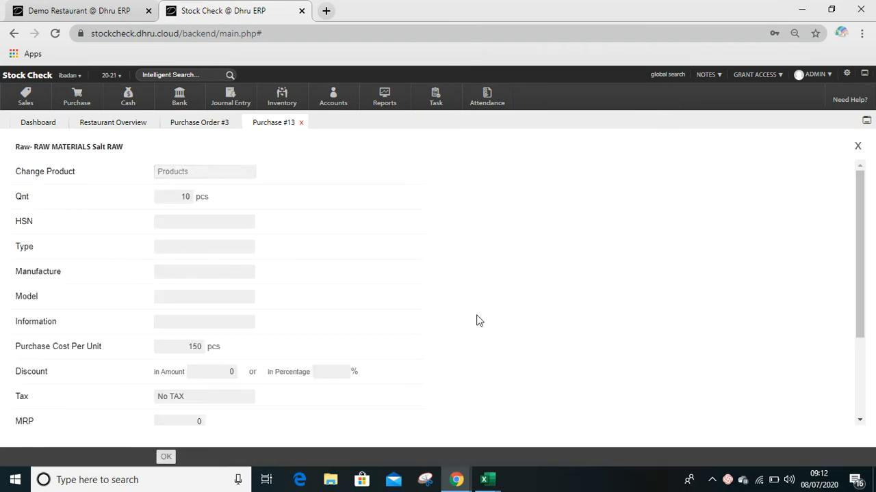
scroll(477, 320, down, 3)
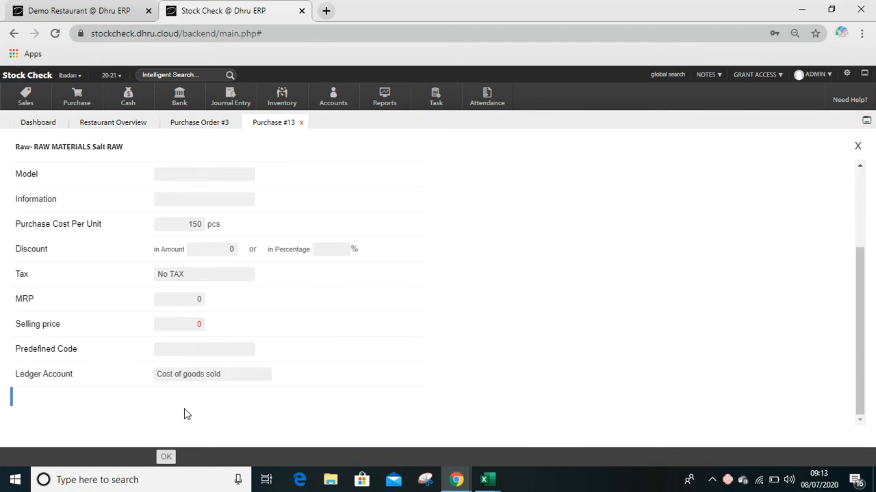
click(166, 457)
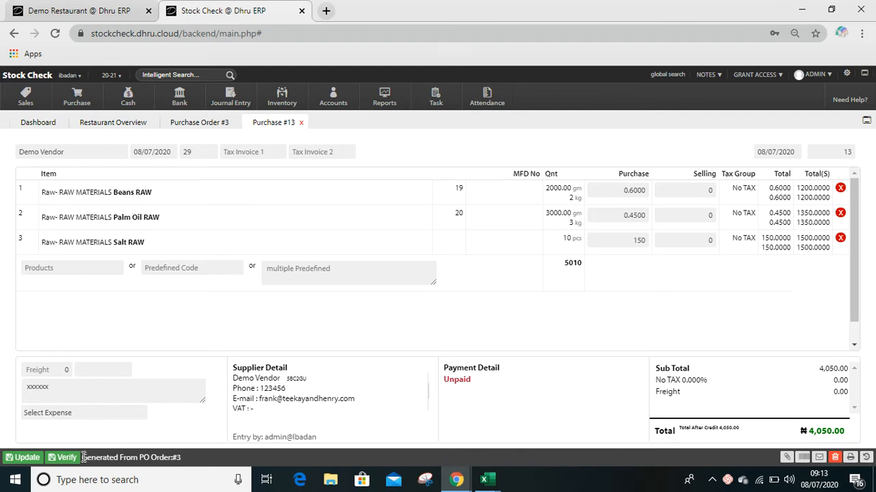
- Examine the note naming the purchase's source order and review the Palm Oil RAW item details
drag(83, 457, 186, 463)
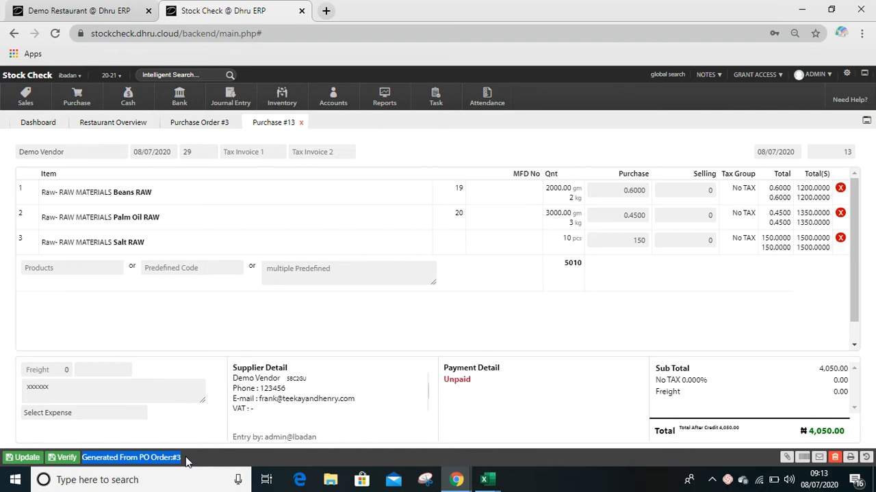
click(127, 457)
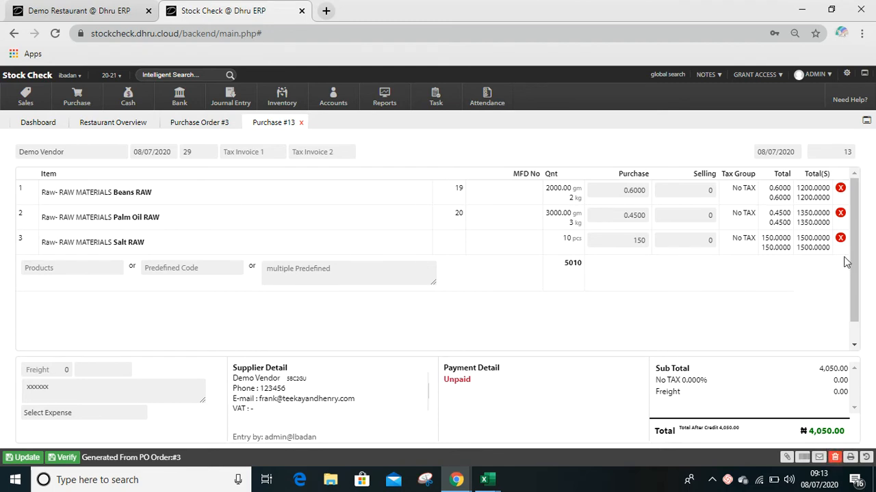
click(165, 217)
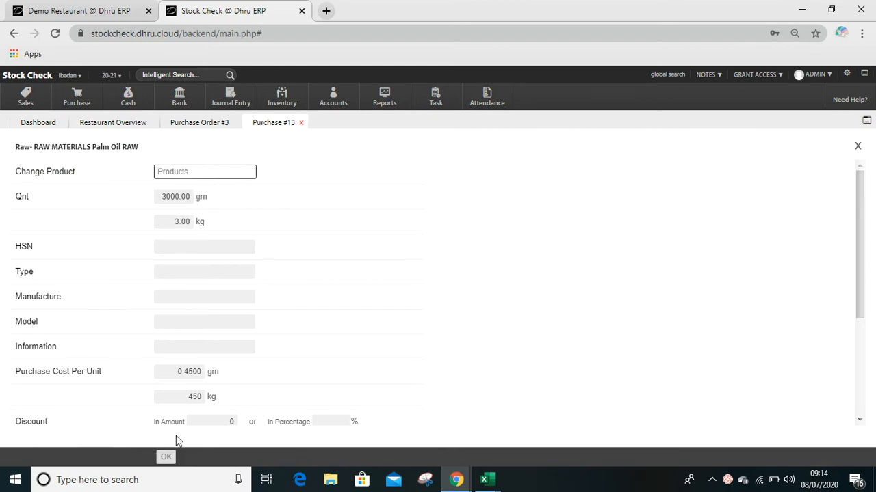
click(166, 456)
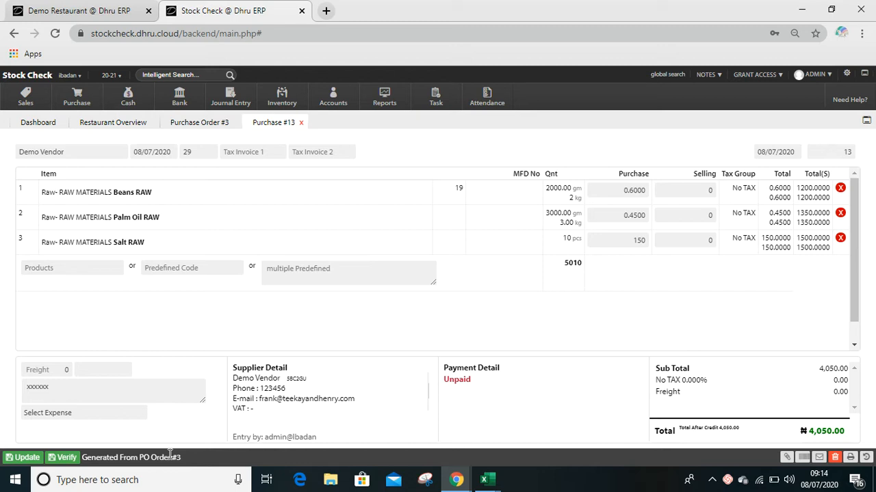
- Try to remove the Salt RAW item and update the purchase, cancelling at the second password request
click(840, 239)
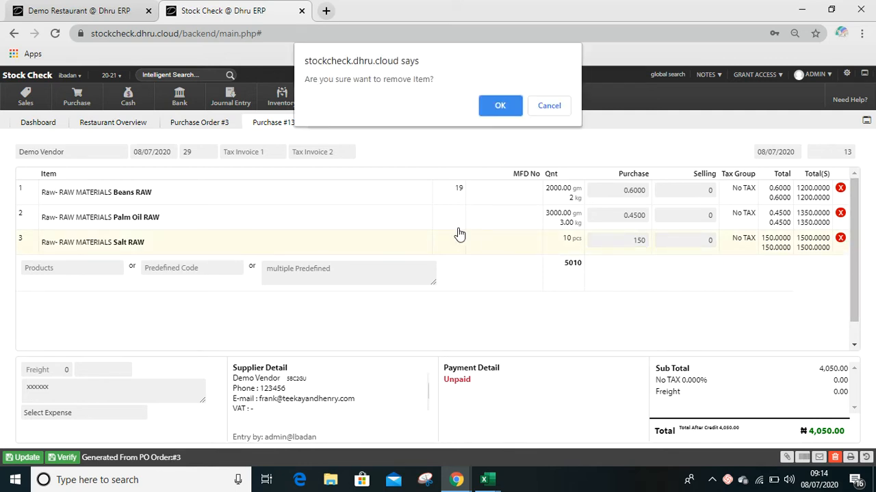
click(501, 105)
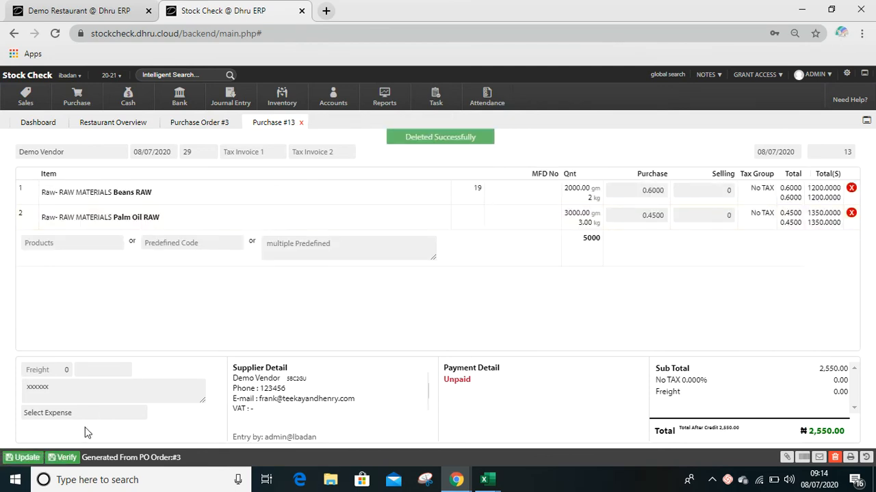
click(24, 457)
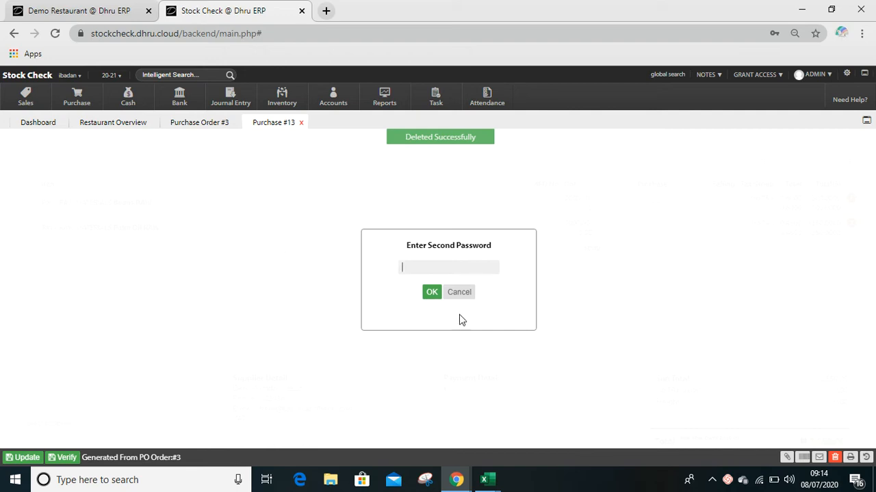
click(462, 296)
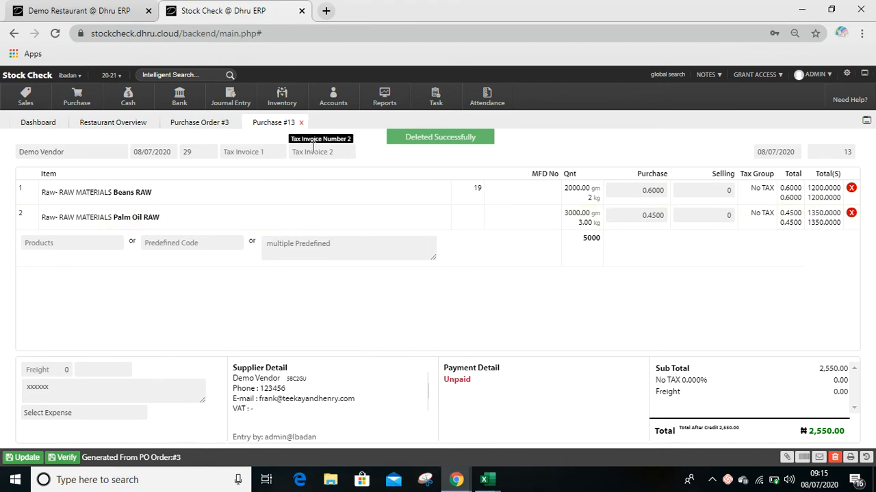
- Close purchase 13 and purchase order 3, and open a blank purchase form
click(303, 124)
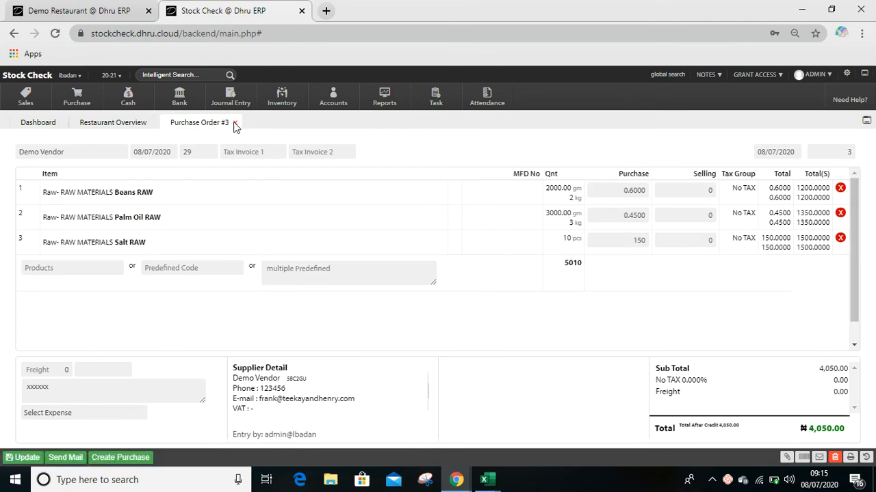
click(234, 122)
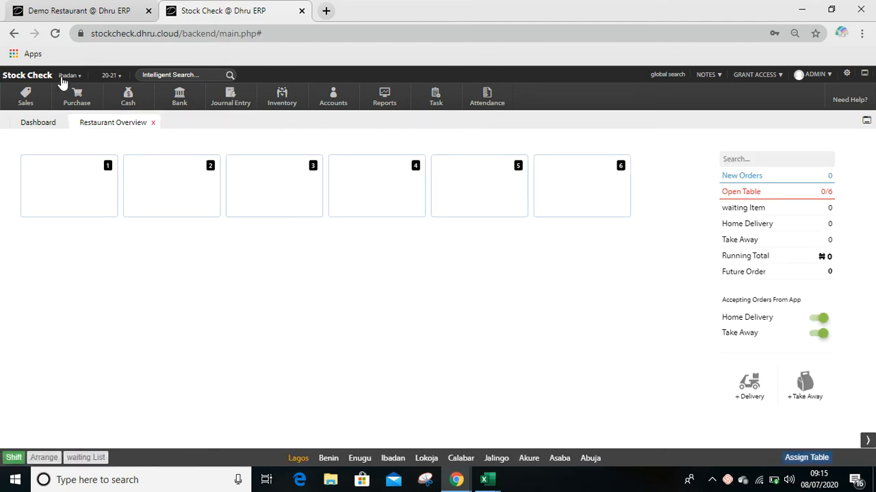
click(78, 99)
click(87, 122)
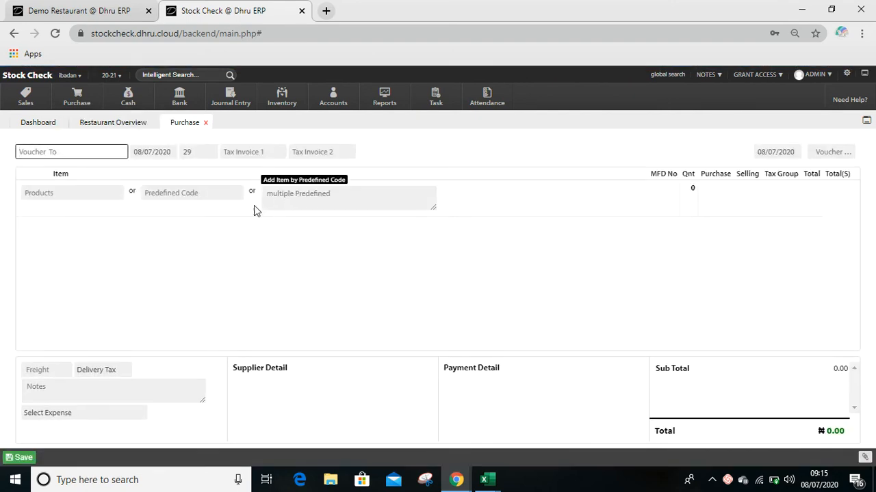
click(79, 104)
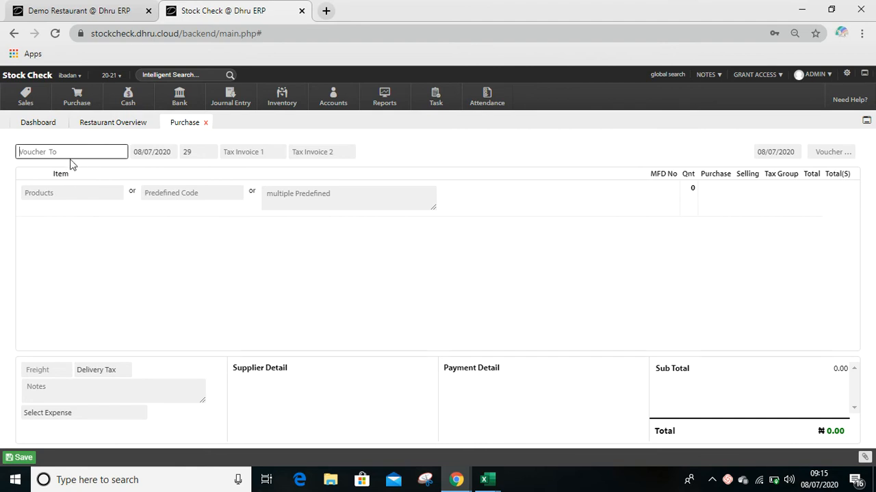
- Choose Demo Vendor as the supplier of the new purchase
click(63, 151)
text(dem)
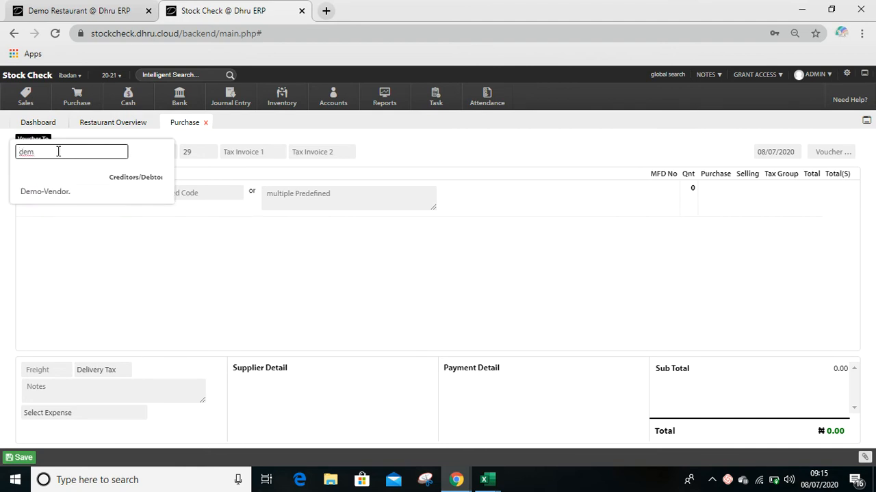
click(50, 191)
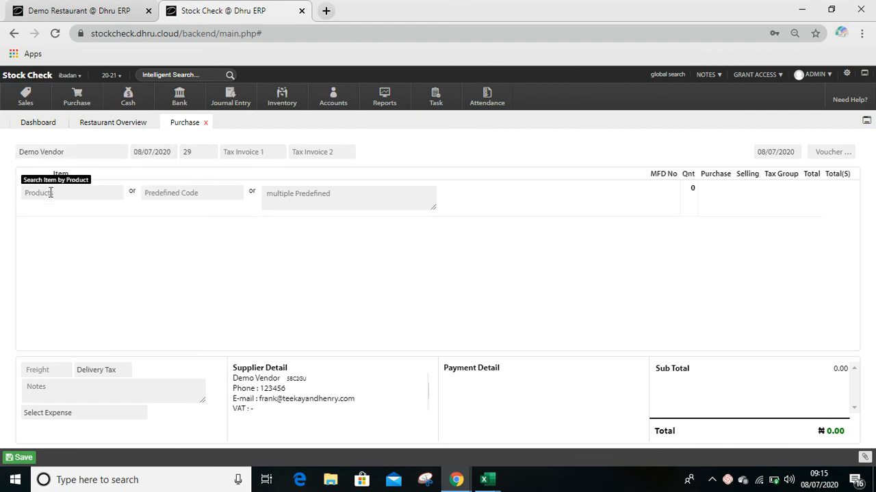
- Add the Demo No Inventory/Expenses product to the purchase and name the expense "Electricity bills"
click(69, 195)
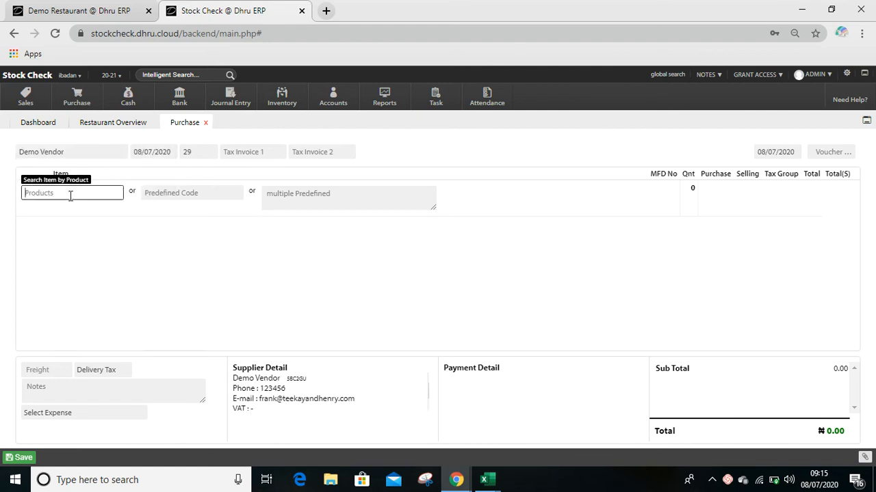
text(demo)
click(59, 220)
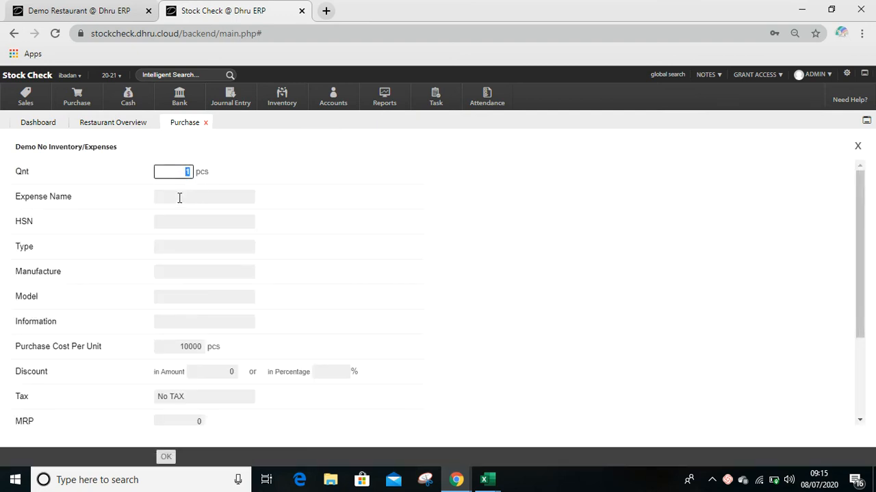
click(179, 198)
text(Electricity bills)
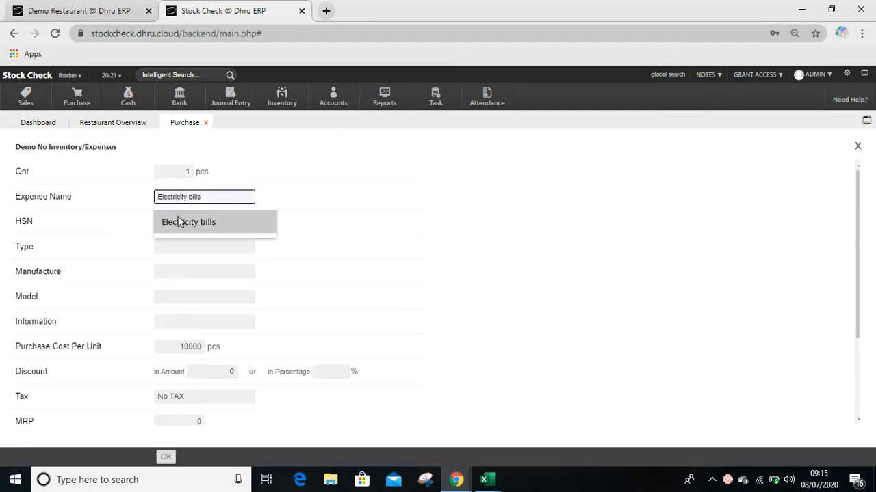
click(177, 221)
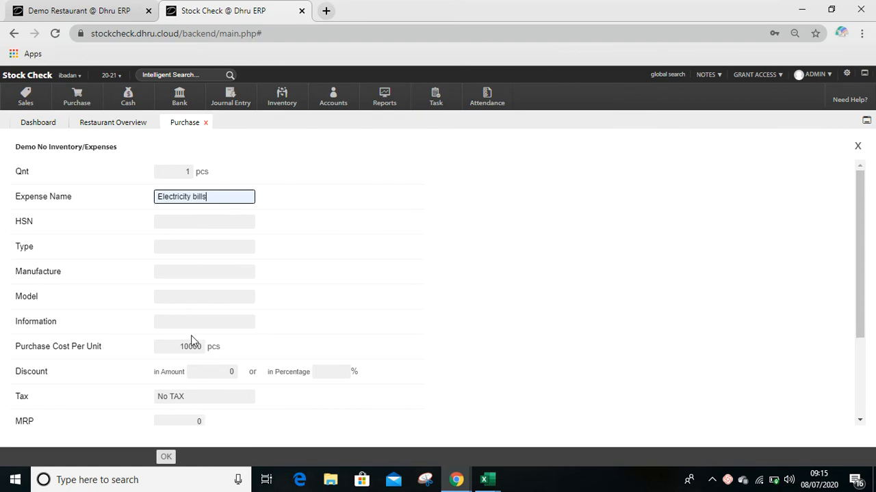
- Set the Electricity bills purchase cost per unit to 15000 and confirm the item with the default ledger account
click(185, 347)
key(BackSpace)
key(BackSpace)
key(BackSpace)
key(BackSpace)
key(BackSpace)
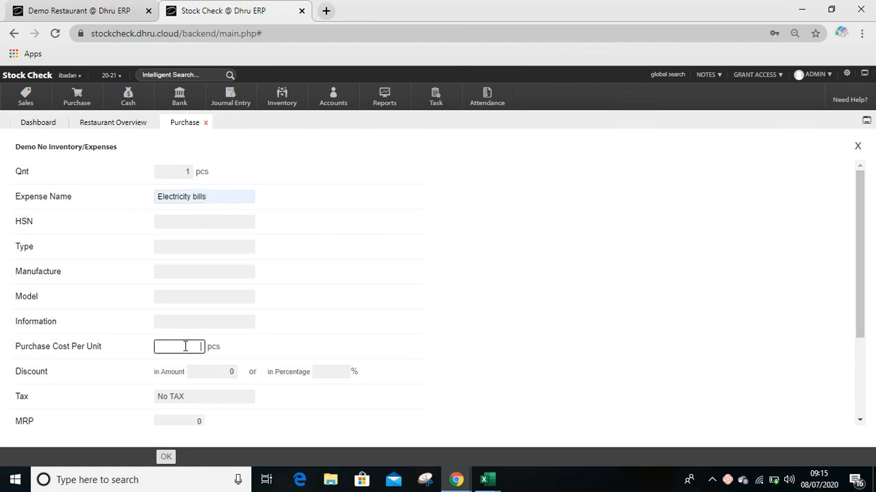
text(15000)
click(624, 337)
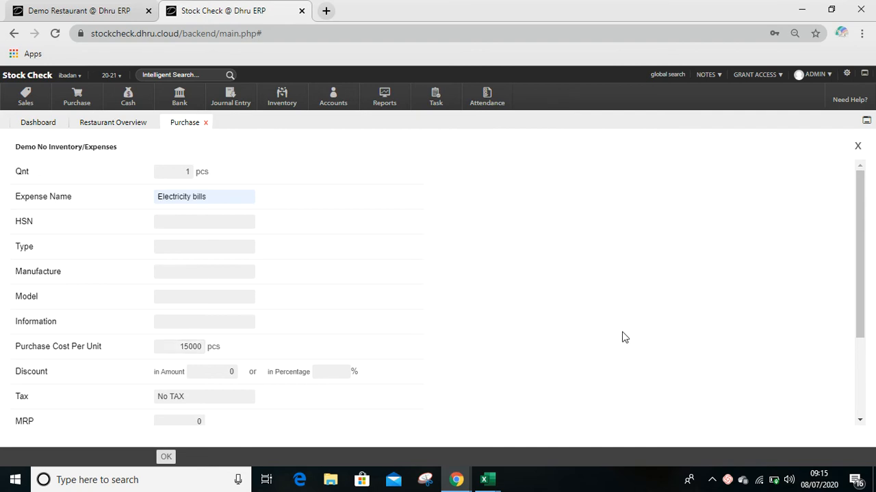
scroll(624, 336, down, 2)
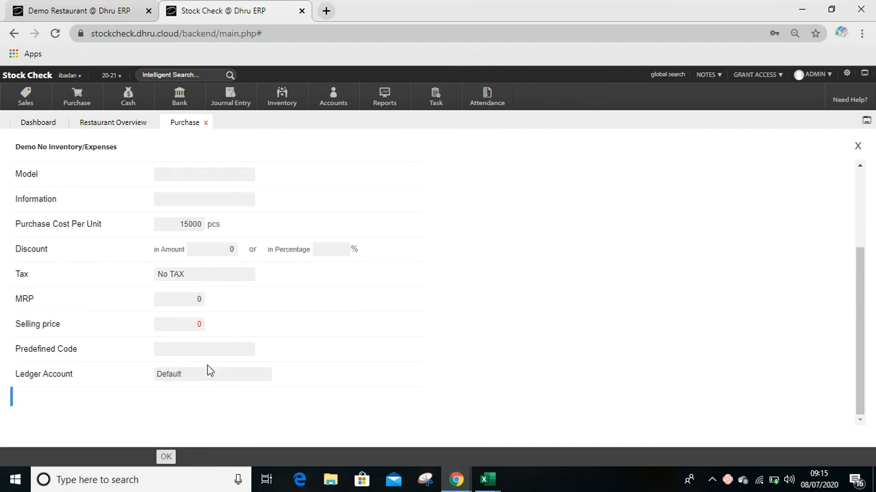
click(165, 459)
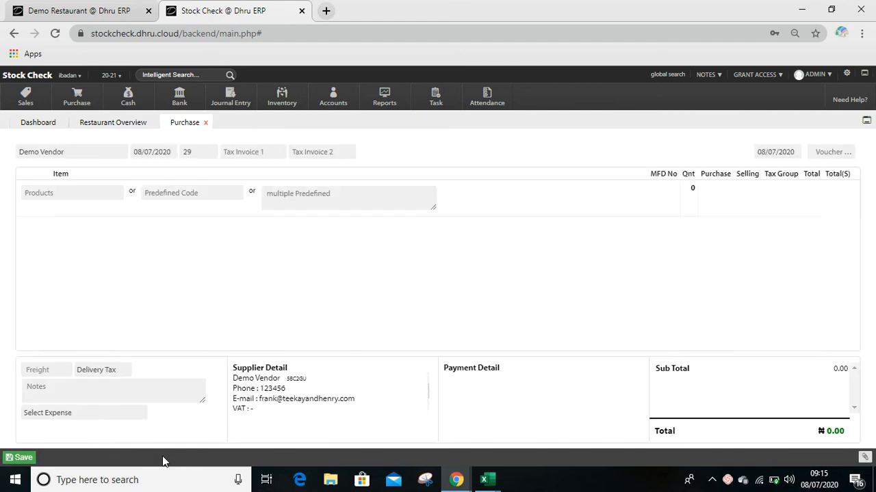
- Enter "xxxxxx" as the purchase's note
click(103, 385)
text(xxxxxx)
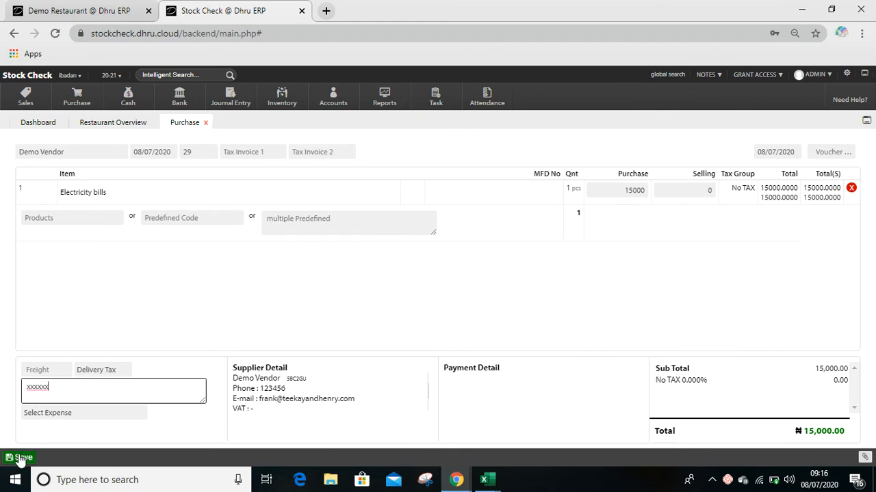
- Assign the purchase to the Electricity Bill expense account and save it
click(65, 414)
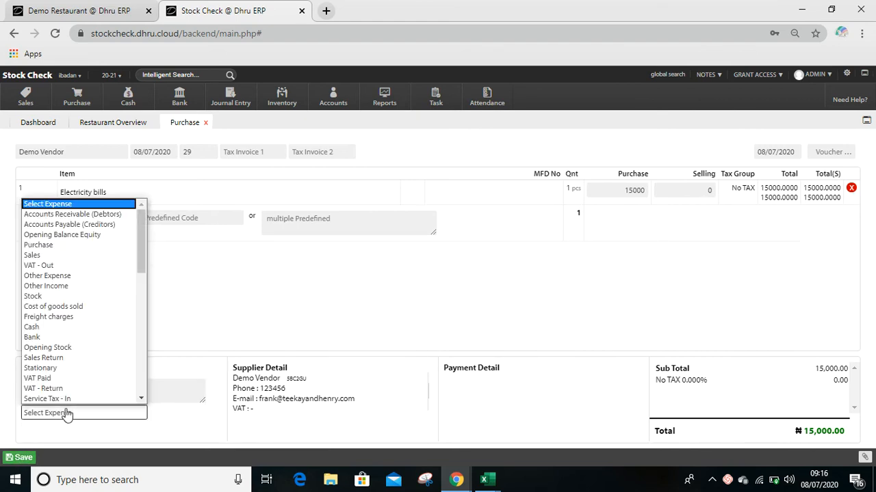
key(e)
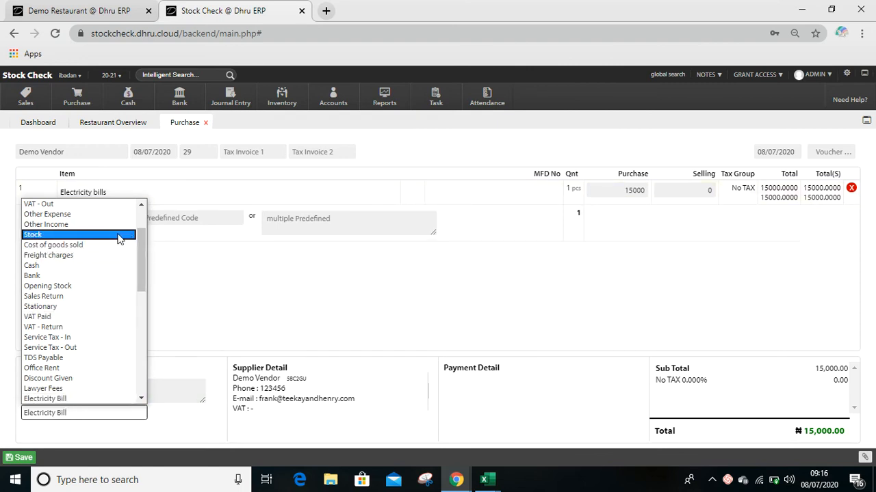
key(Down)
key(Down)
key(Down)
key(Down)
key(Down)
key(Down)
key(Down)
key(Down)
key(Down)
key(Down)
key(Down)
key(Down)
key(Down)
key(Down)
key(Down)
key(Down)
key(Down)
key(Down)
key(Down)
key(Down)
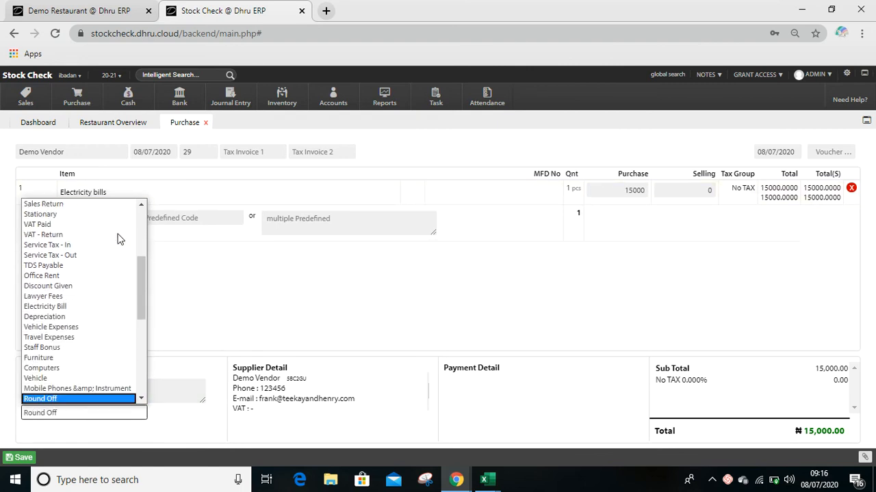
key(Up)
key(Up)
key(Up)
key(Up)
key(Up)
key(Up)
key(Up)
key(Up)
key(Up)
key(Up)
key(Up)
key(Up)
key(Up)
key(Up)
key(Up)
key(Up)
key(Up)
key(Up)
key(Up)
key(Up)
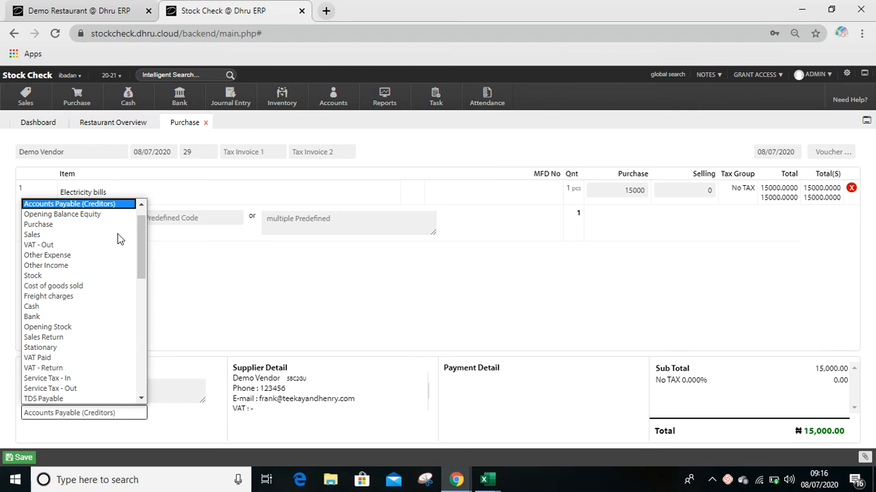
key(e)
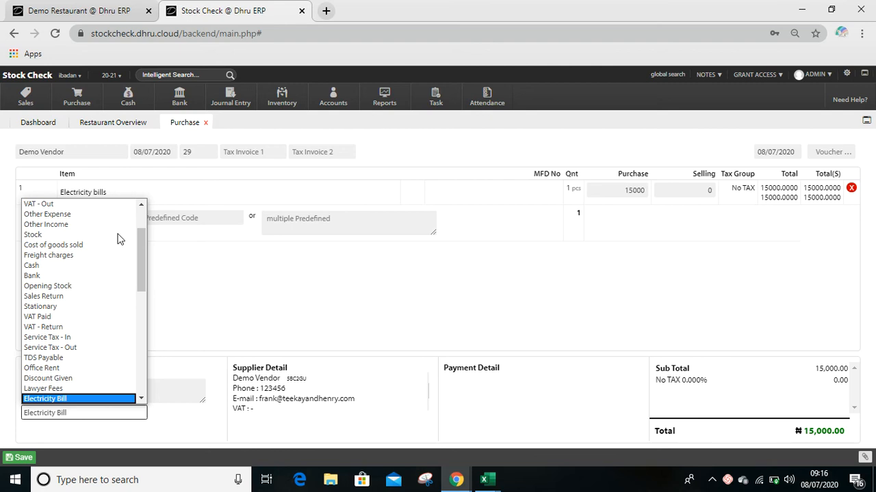
key(Up)
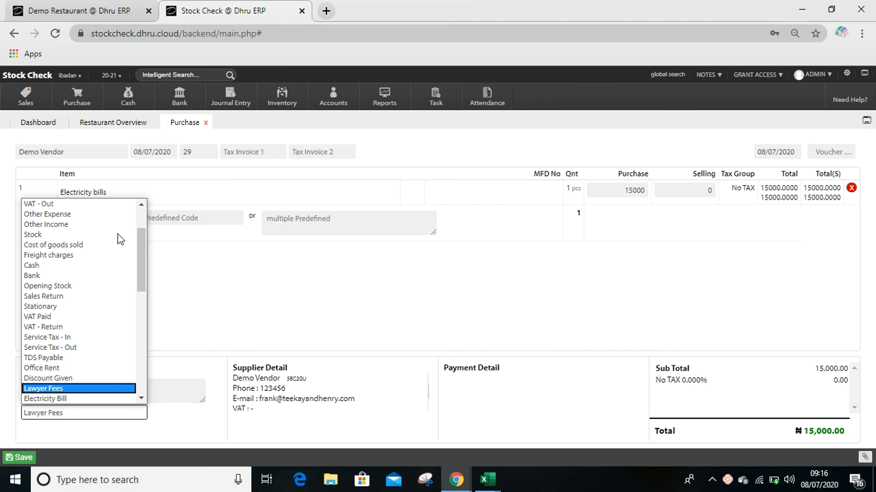
key(Down)
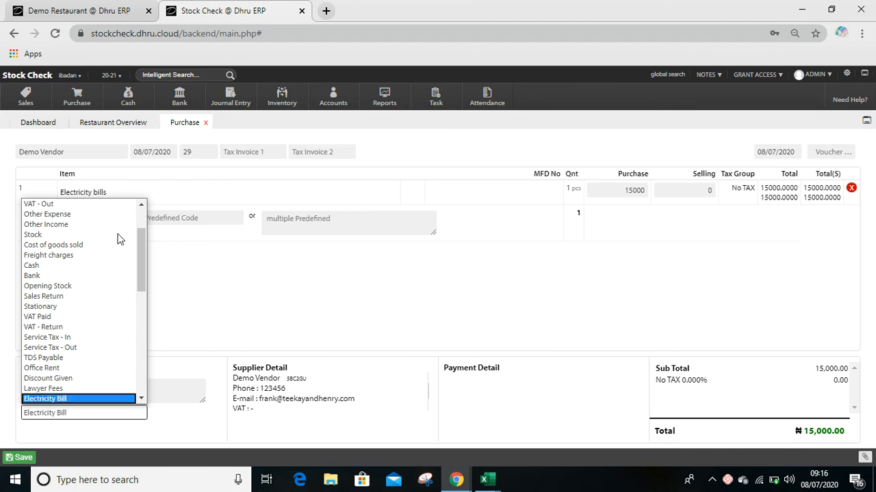
key(Return)
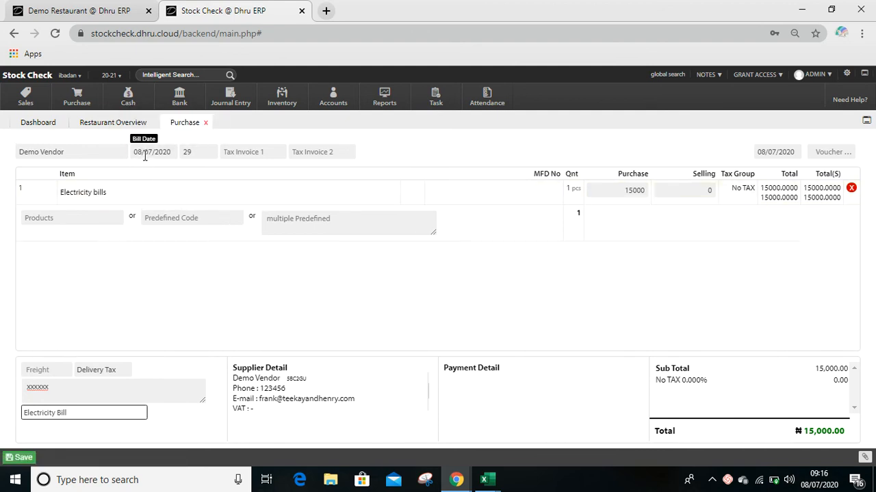
click(23, 458)
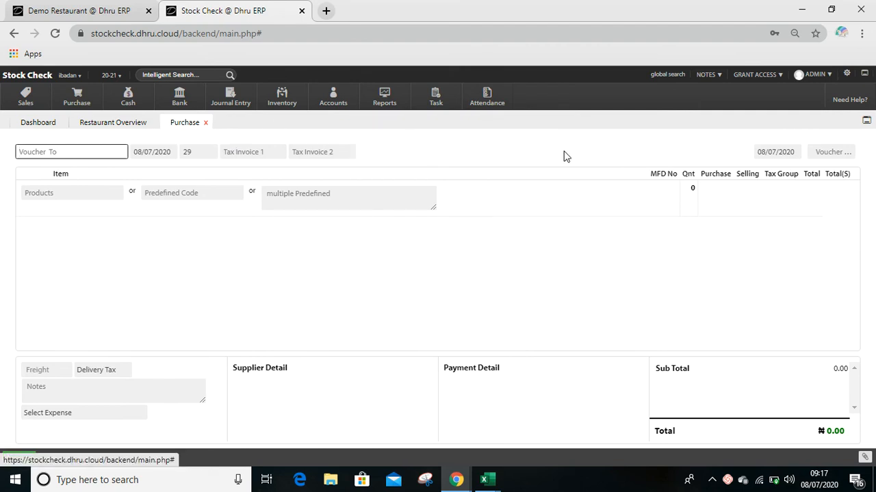
- Open the saved purchase by its voucher number 14
click(837, 151)
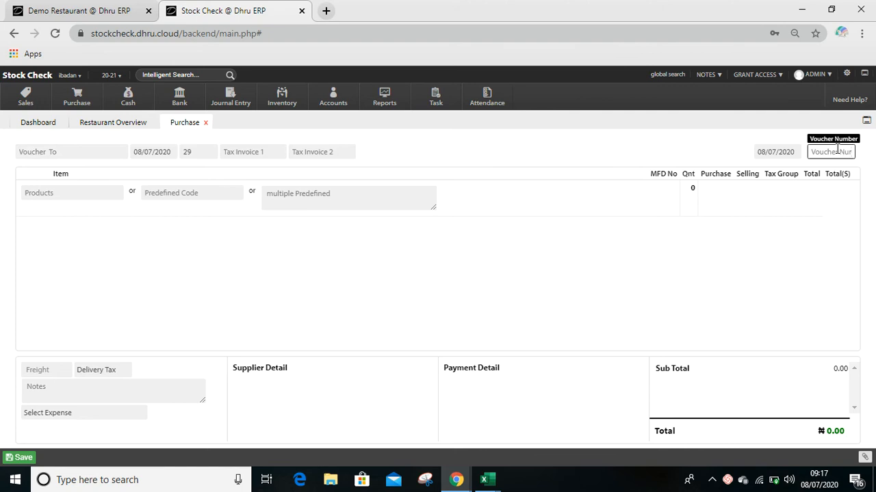
text(14)
key(Return)
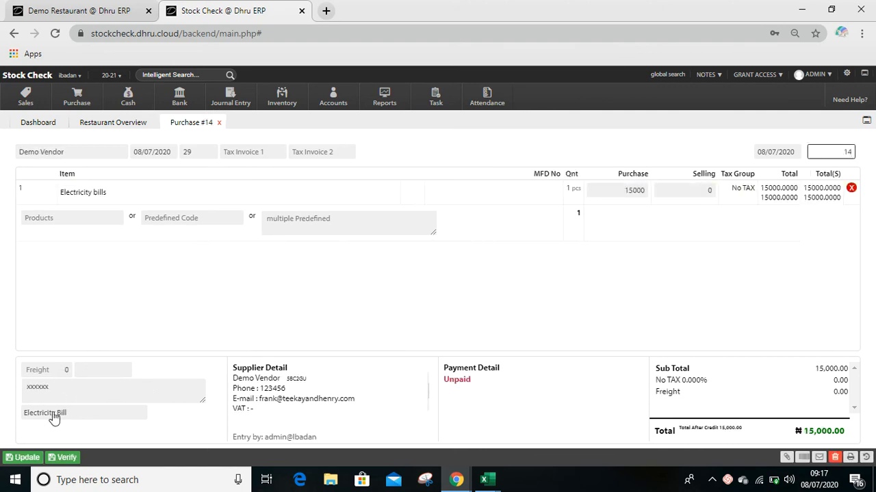
- Generate the Electricity Bill account's ledger for all warehouses, and reopen purchase 14 from its ledger entry
click(190, 73)
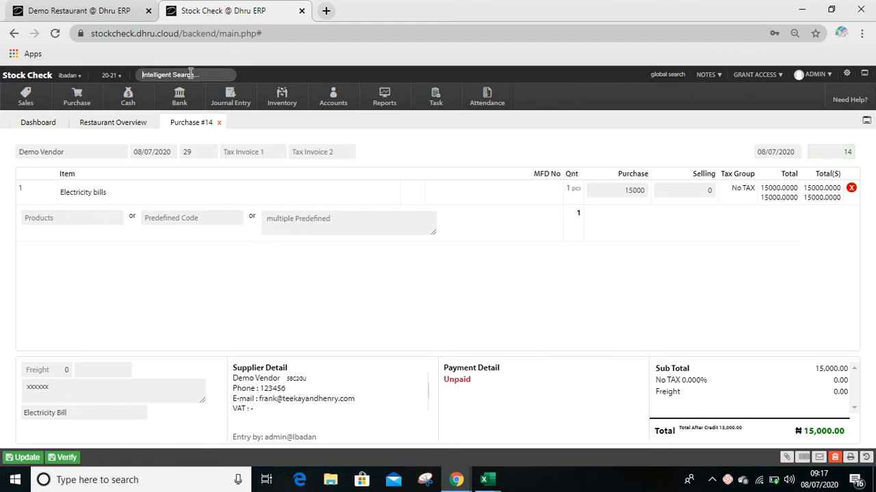
text(elec)
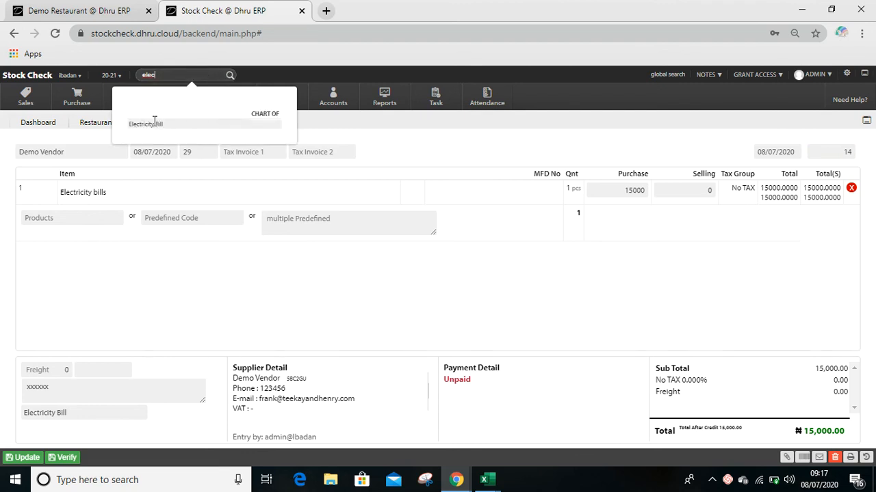
click(155, 124)
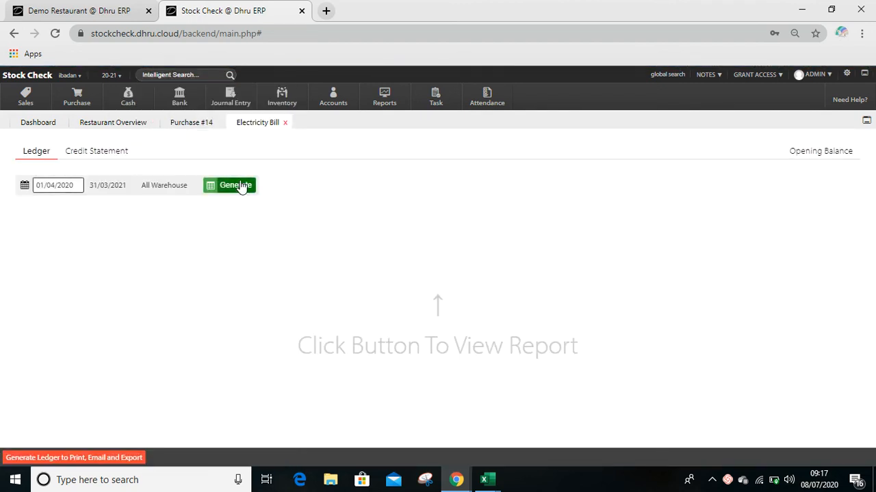
click(241, 186)
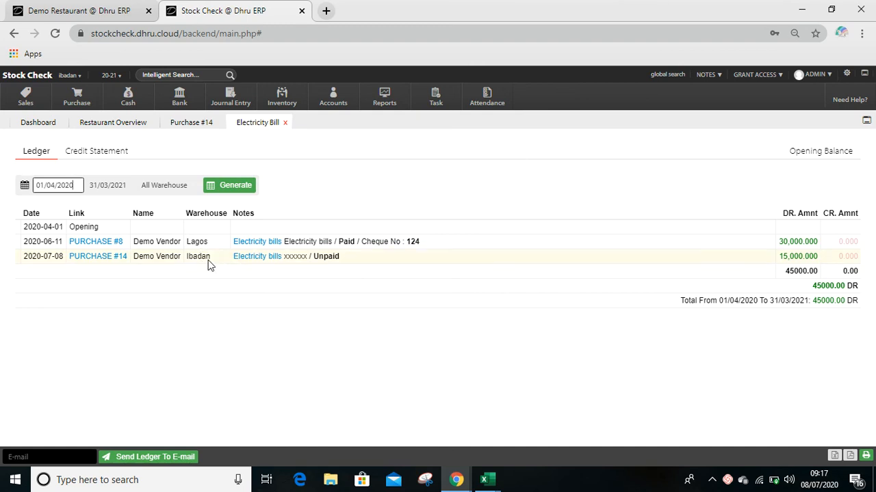
click(219, 123)
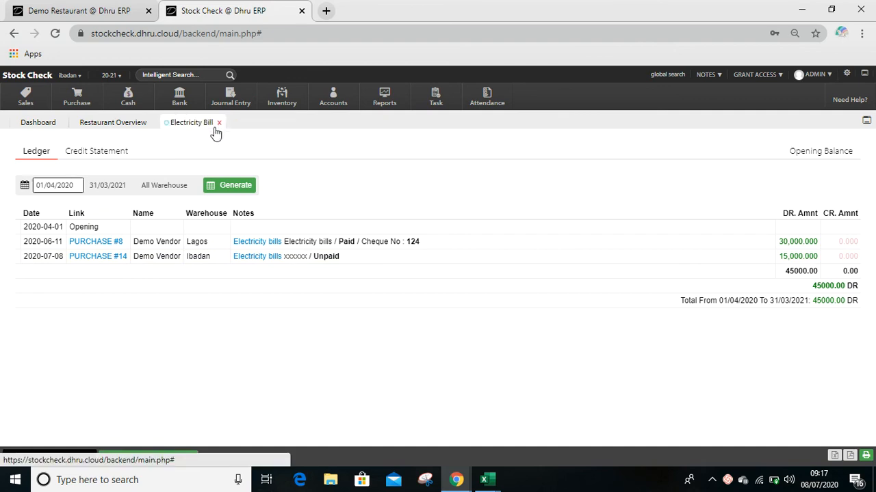
click(96, 256)
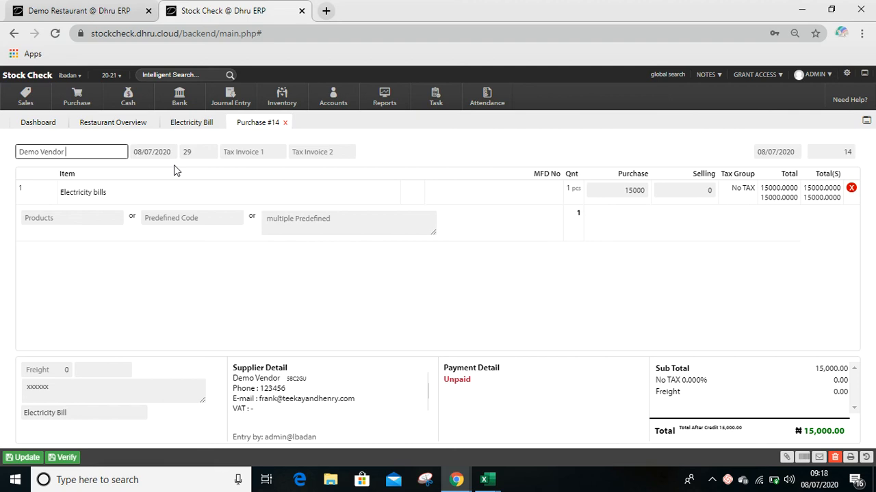
- Generate the purchase register's Bill Detail View report for 08/07/2020 across all warehouses
click(78, 96)
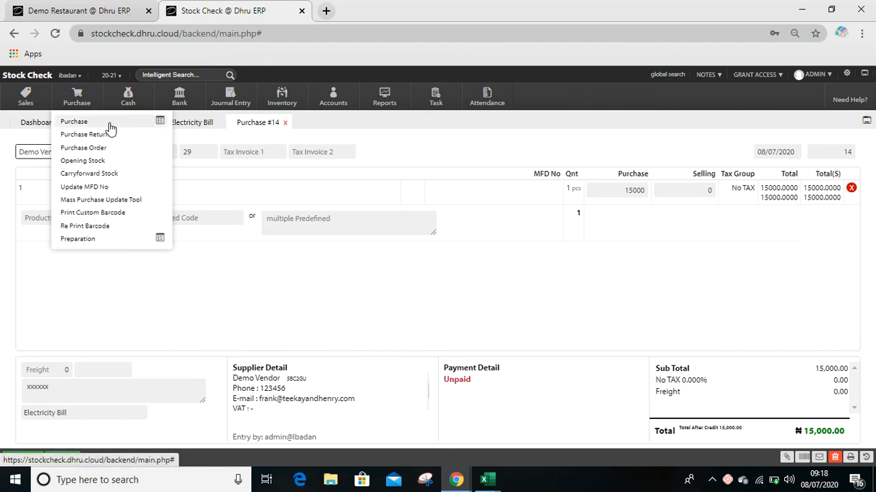
click(160, 122)
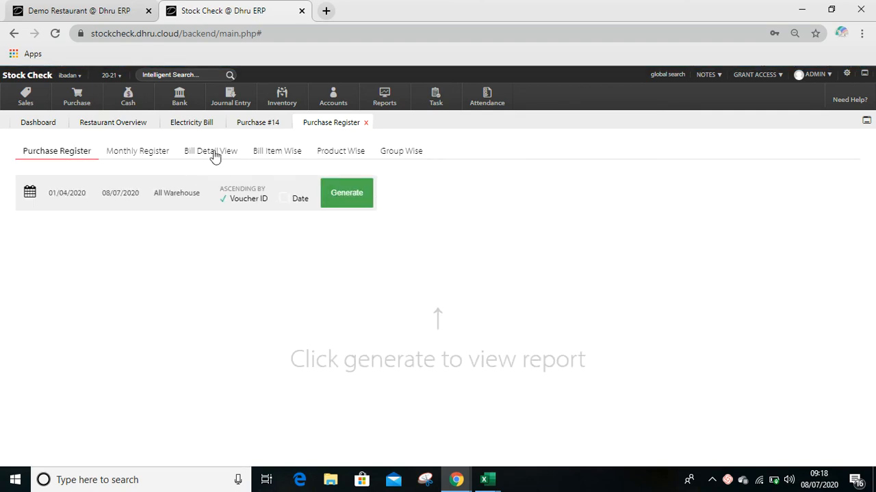
click(213, 153)
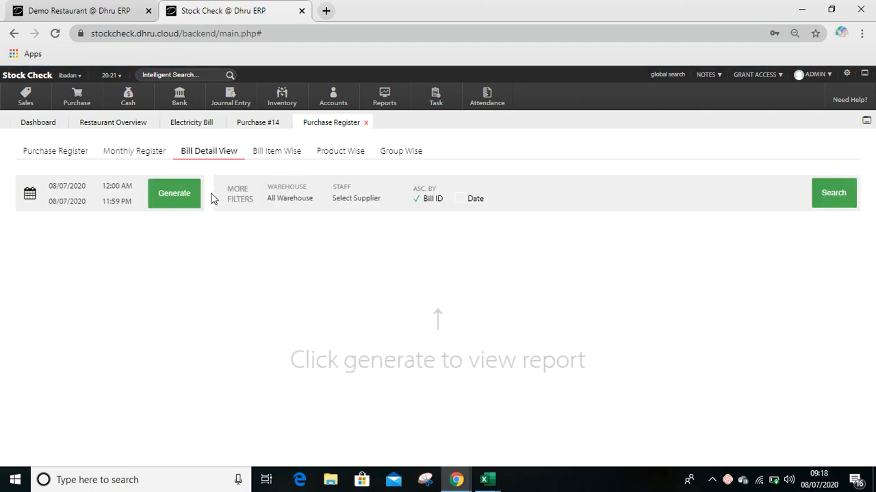
click(182, 197)
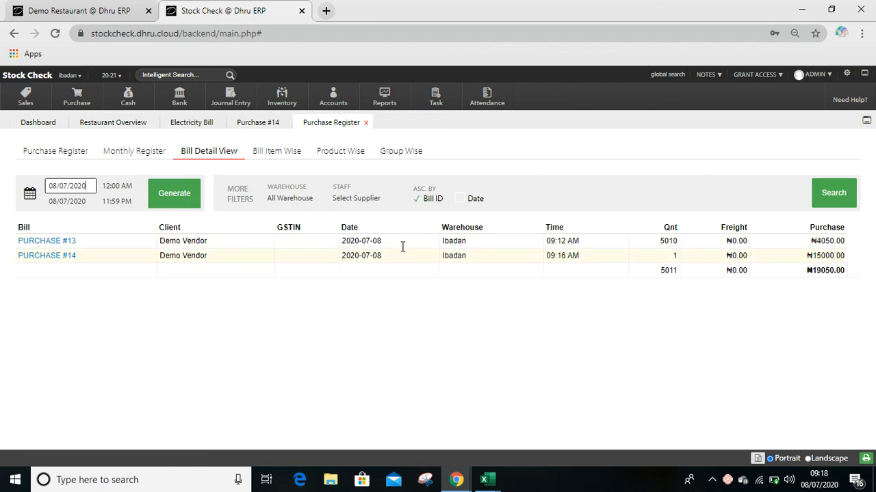
- Open the purchase register's Bill Item Wise report
click(275, 152)
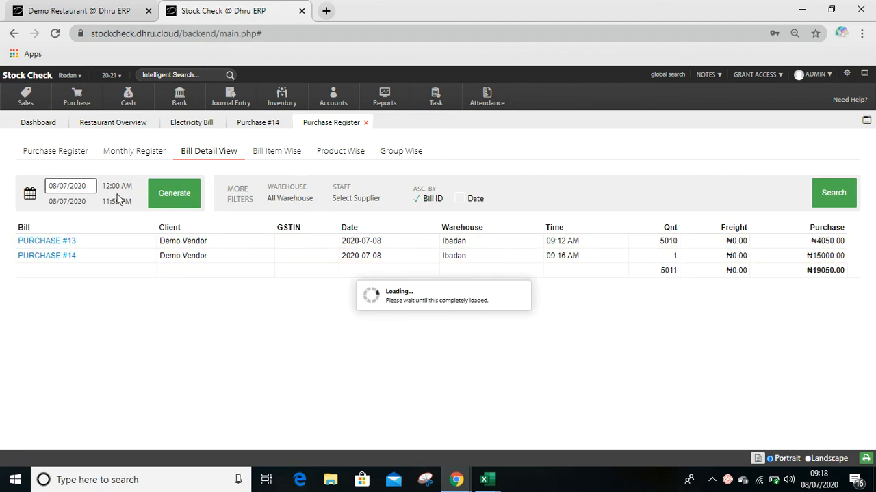